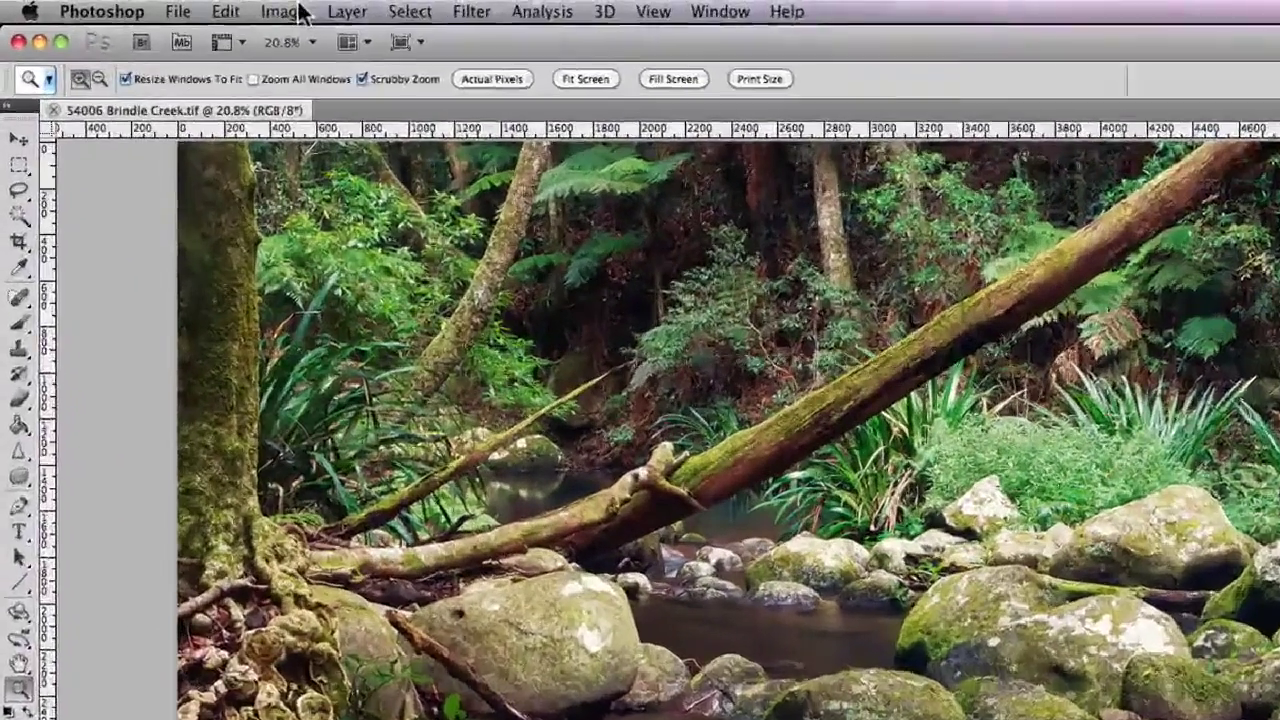
Show the Layer > New Adjustment Layer submenu, starting from the Image menu.
left_click(180, 7)
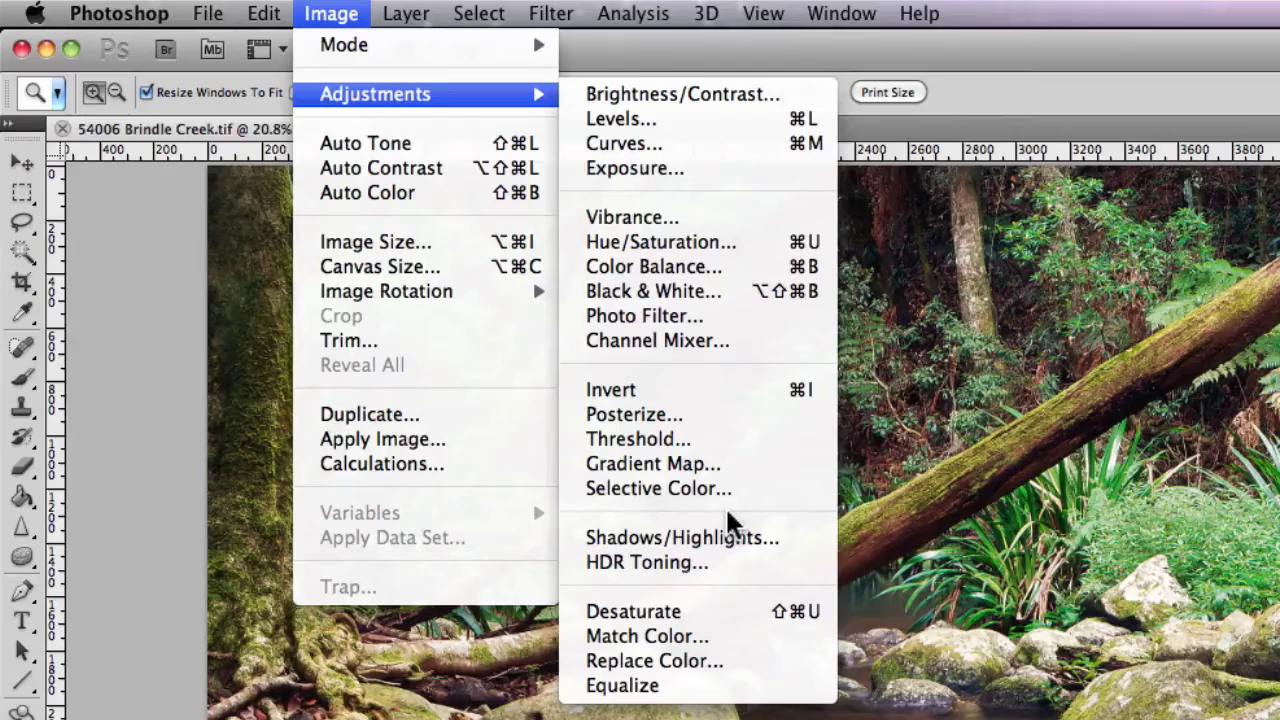
mouse_move(208, 7)
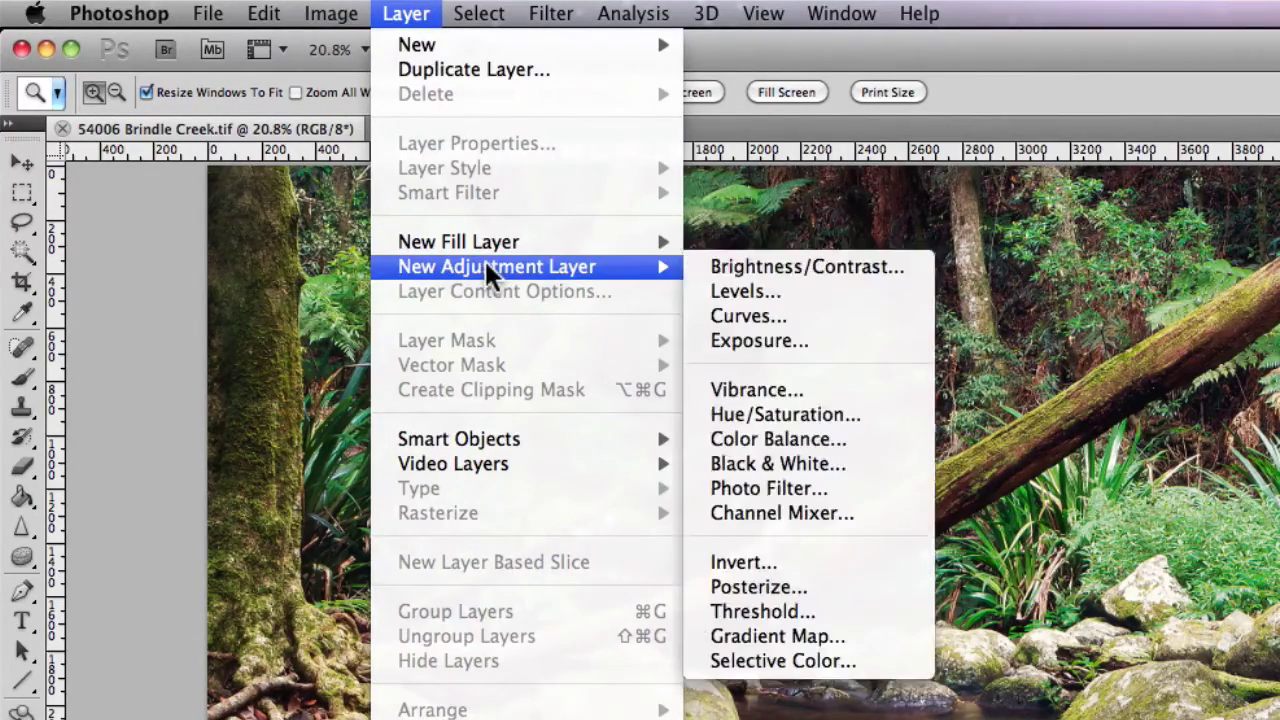
mouse_move(498, 267)
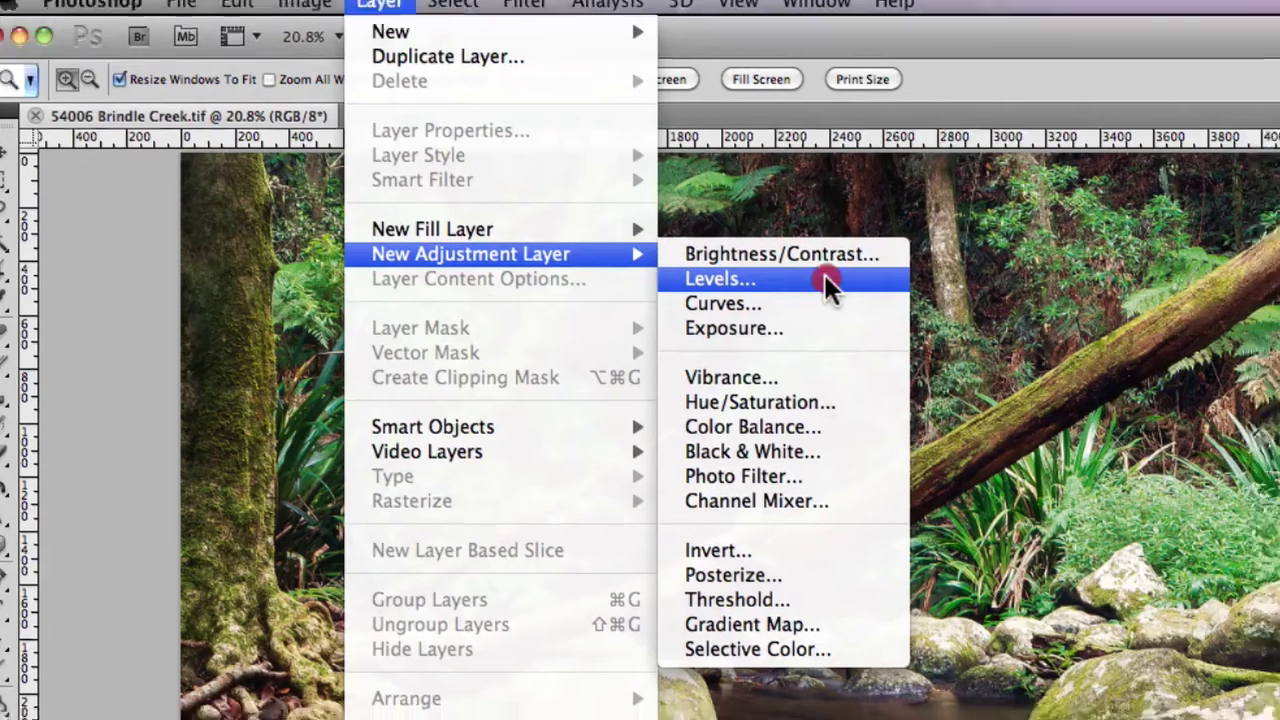
Add a Levels adjustment layer, keeping the default name Levels 1.
left_click(855, 288)
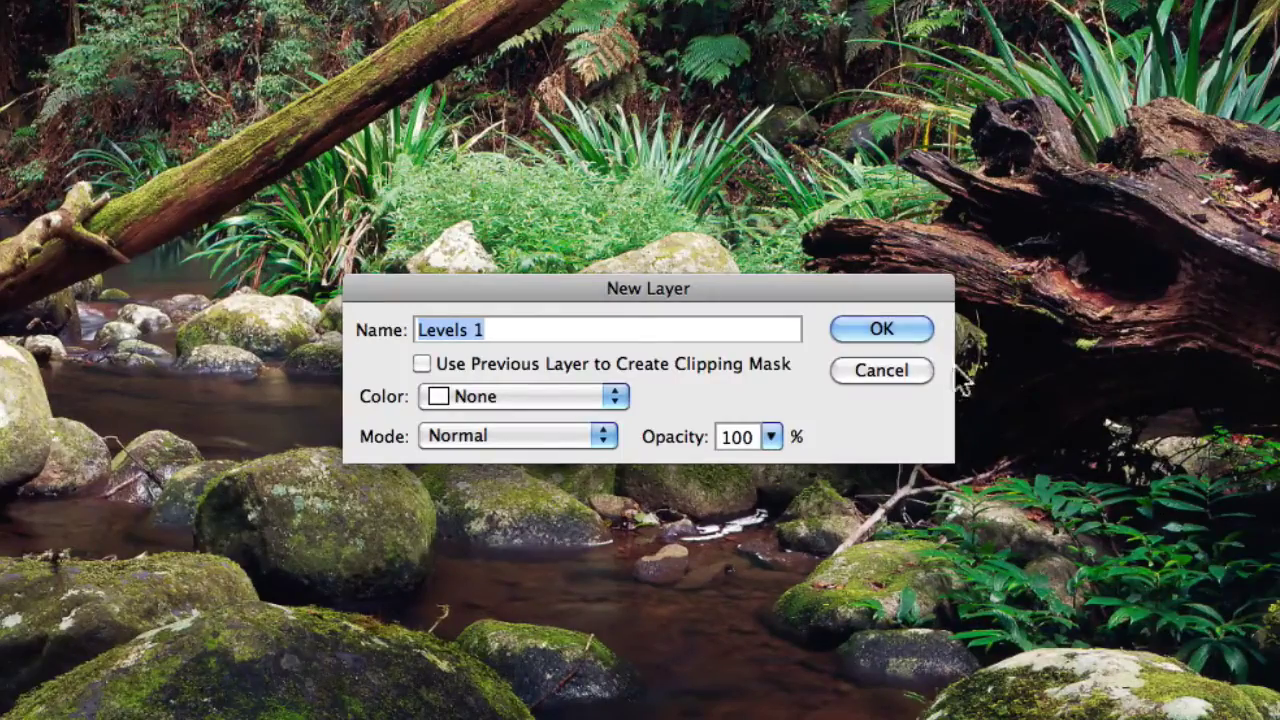
left_click(881, 329)
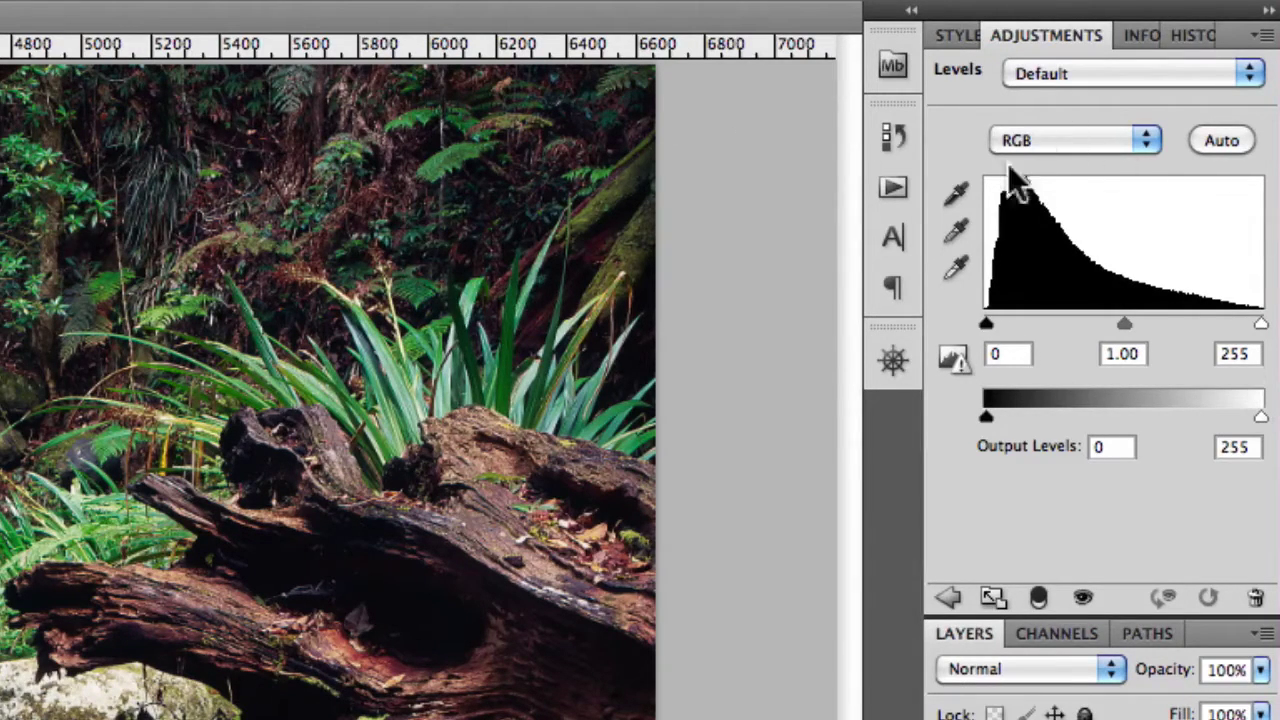
left_click(1150, 134)
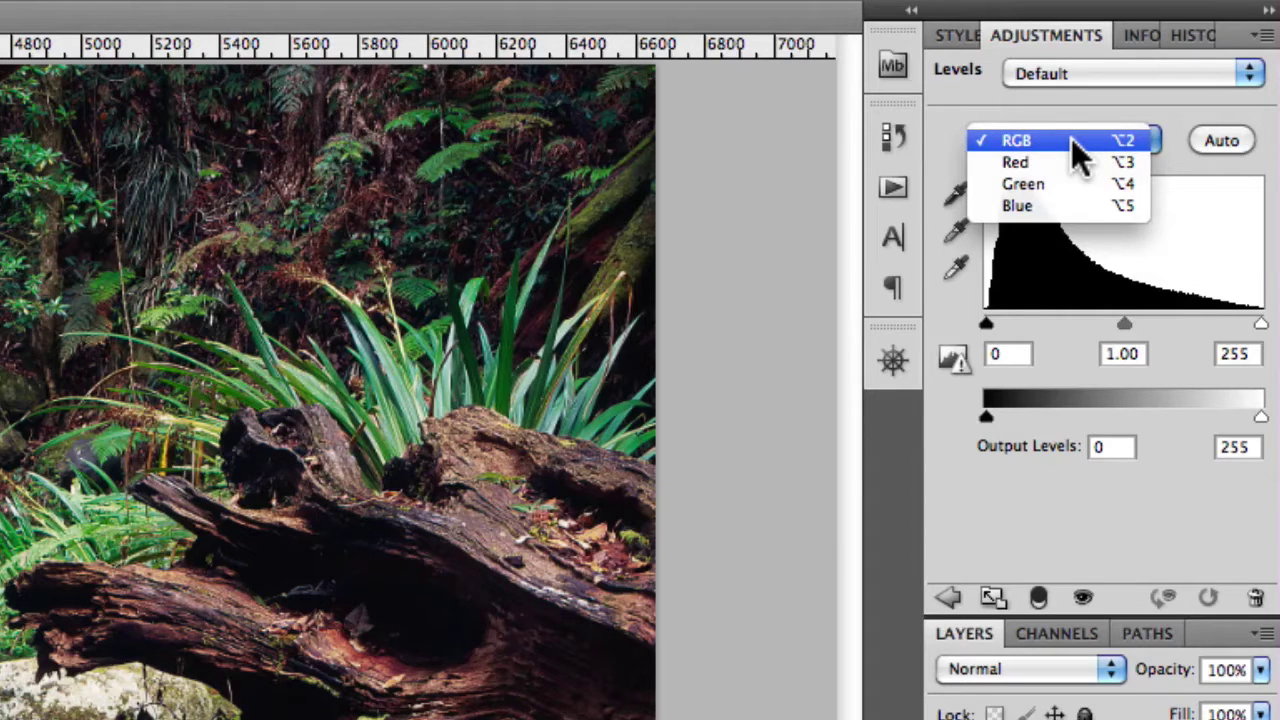
left_click(1075, 161)
left_click(1078, 140)
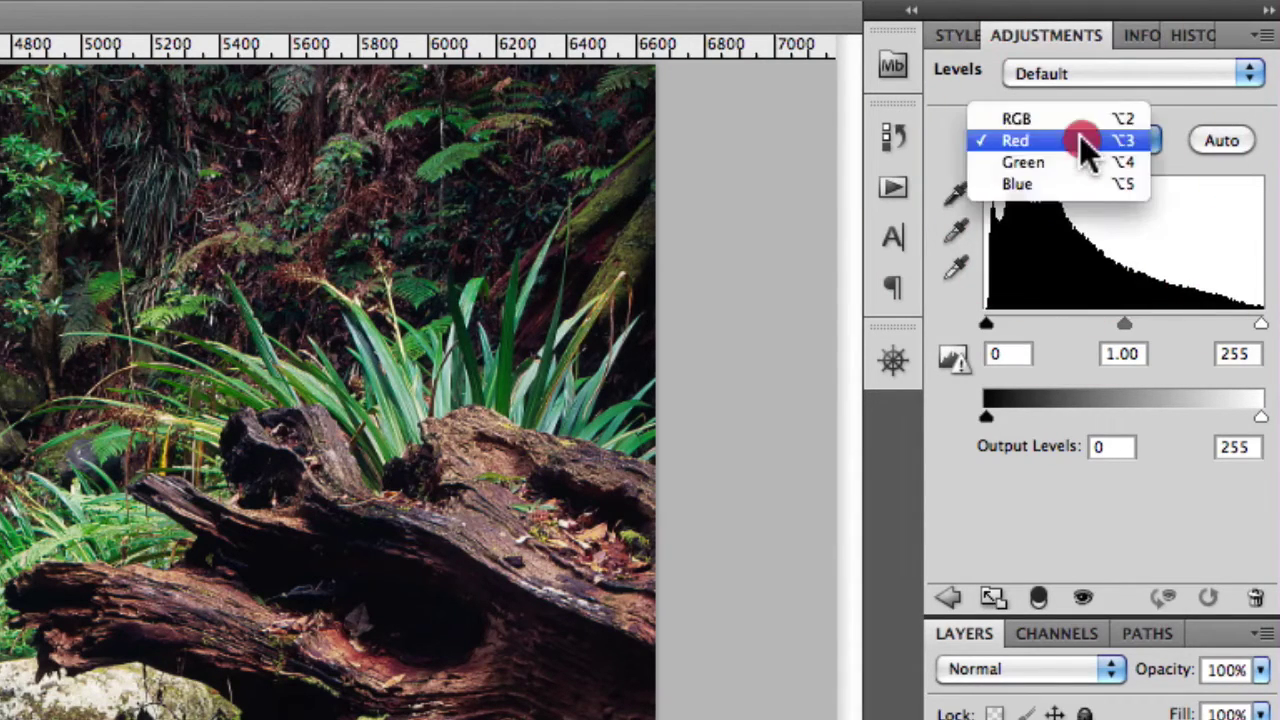
left_click(1090, 129)
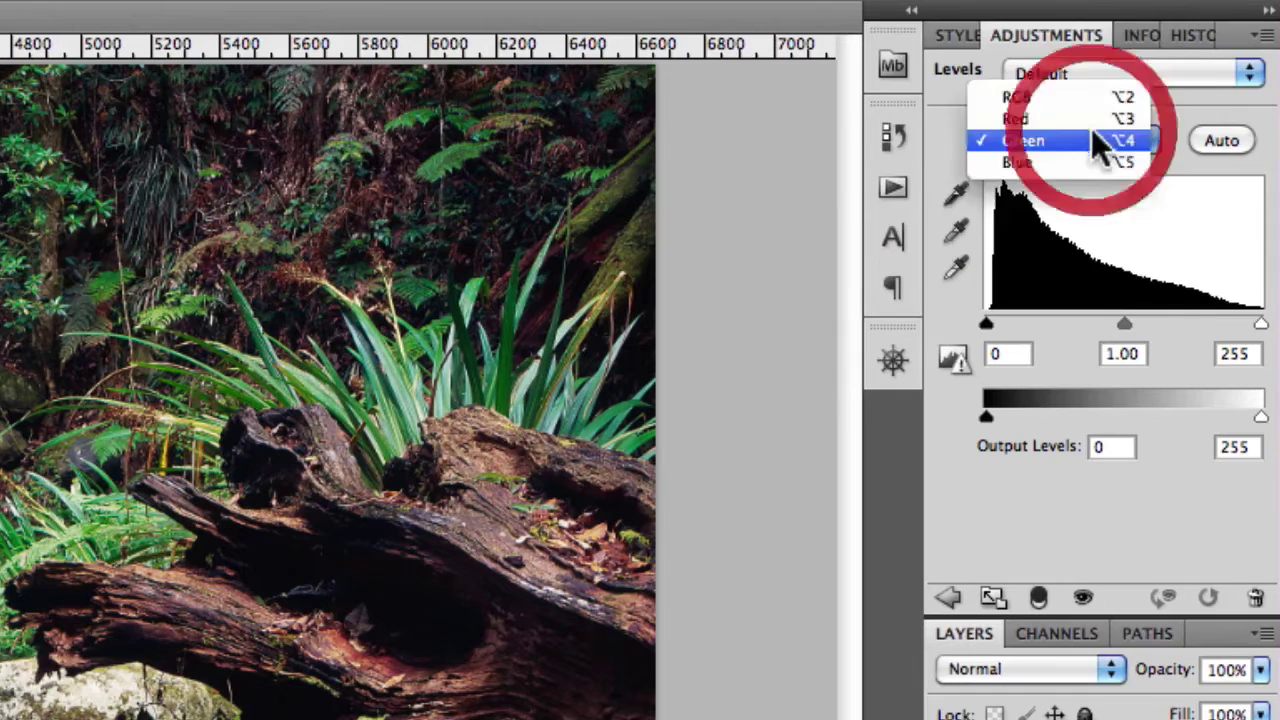
left_click(1094, 162)
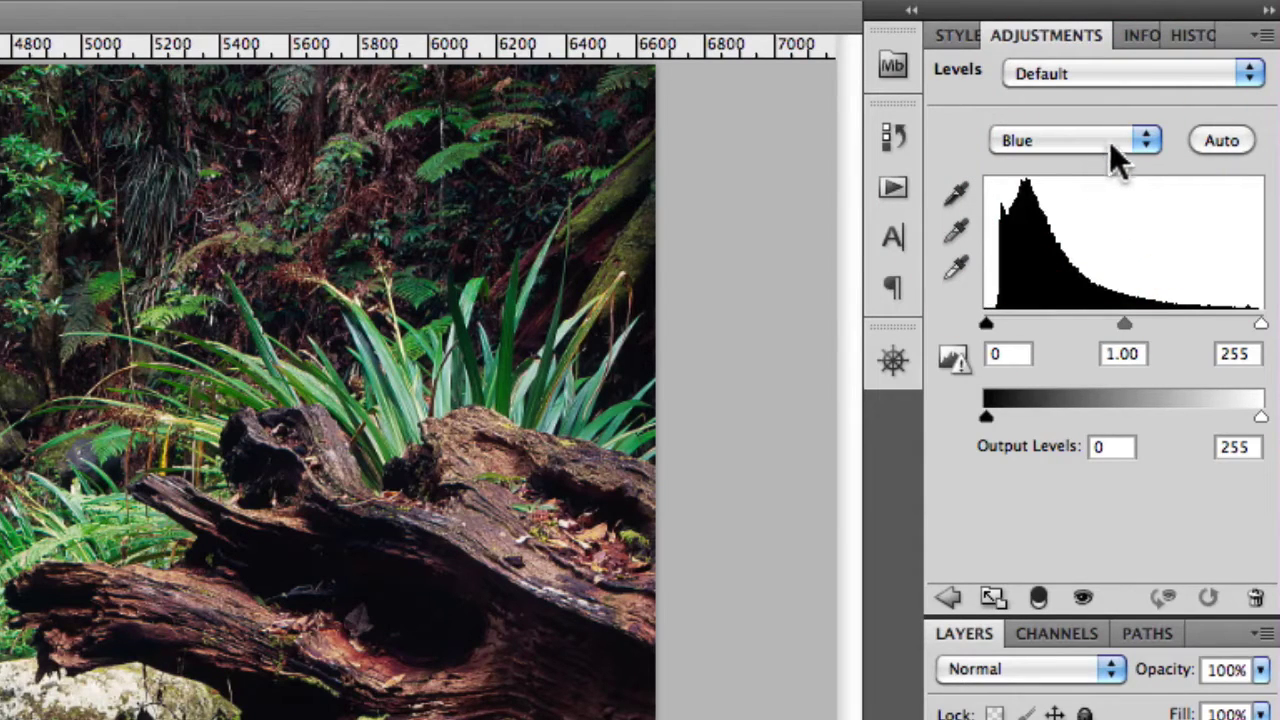
left_click(1110, 141)
left_click(1099, 72)
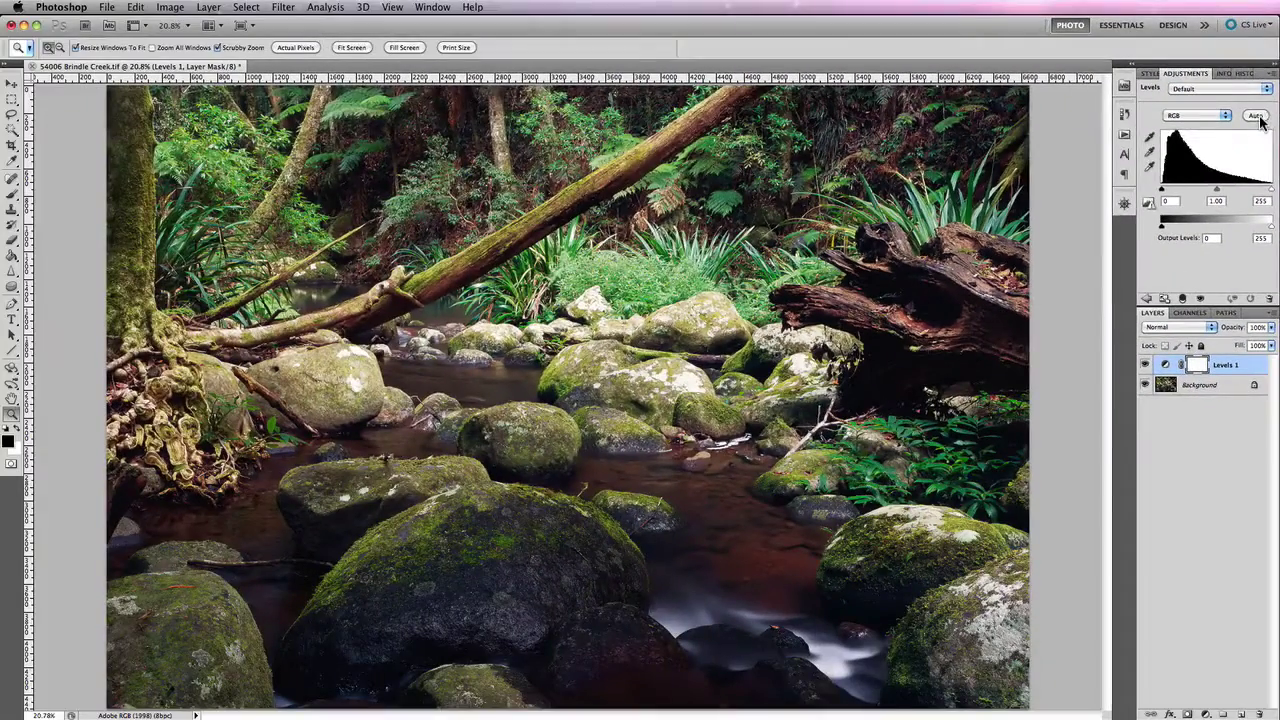
Apply an Auto Levels correction to the creek photo, then return to the adjustment list.
left_click(1258, 117)
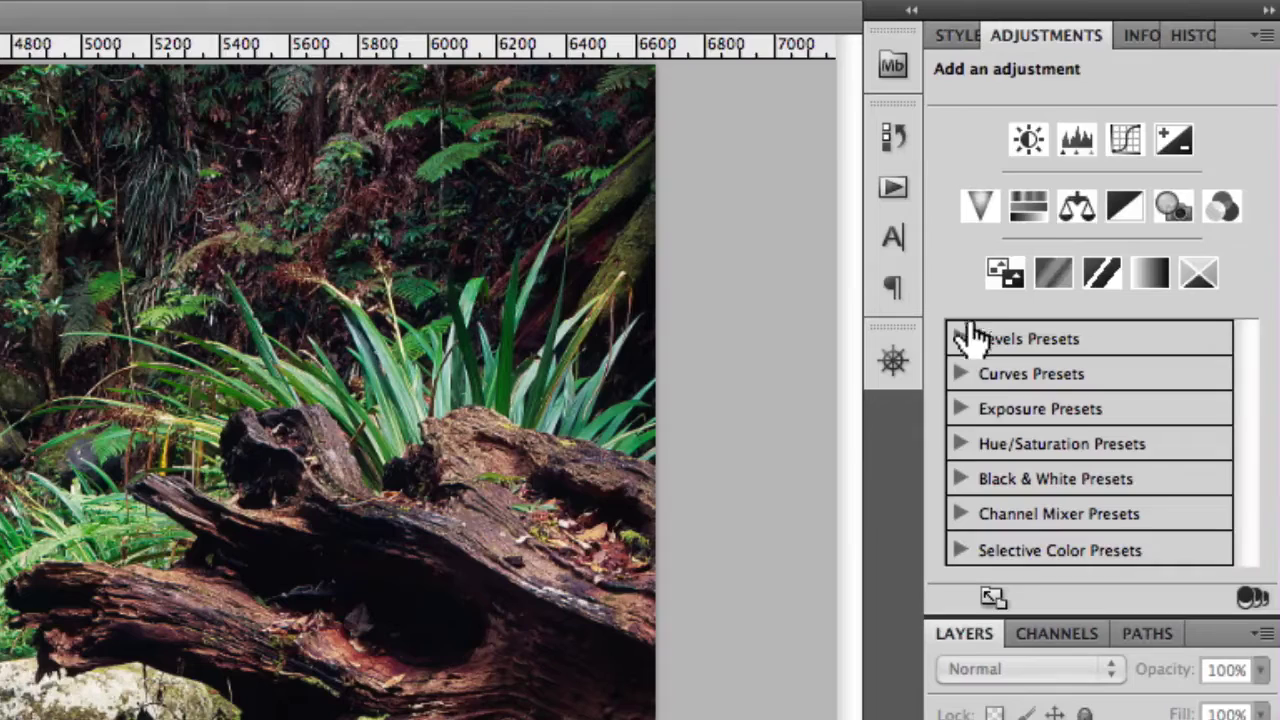
Start a new Levels adjustment at default values from the Adjustments panel's Levels icon.
left_click(1080, 148)
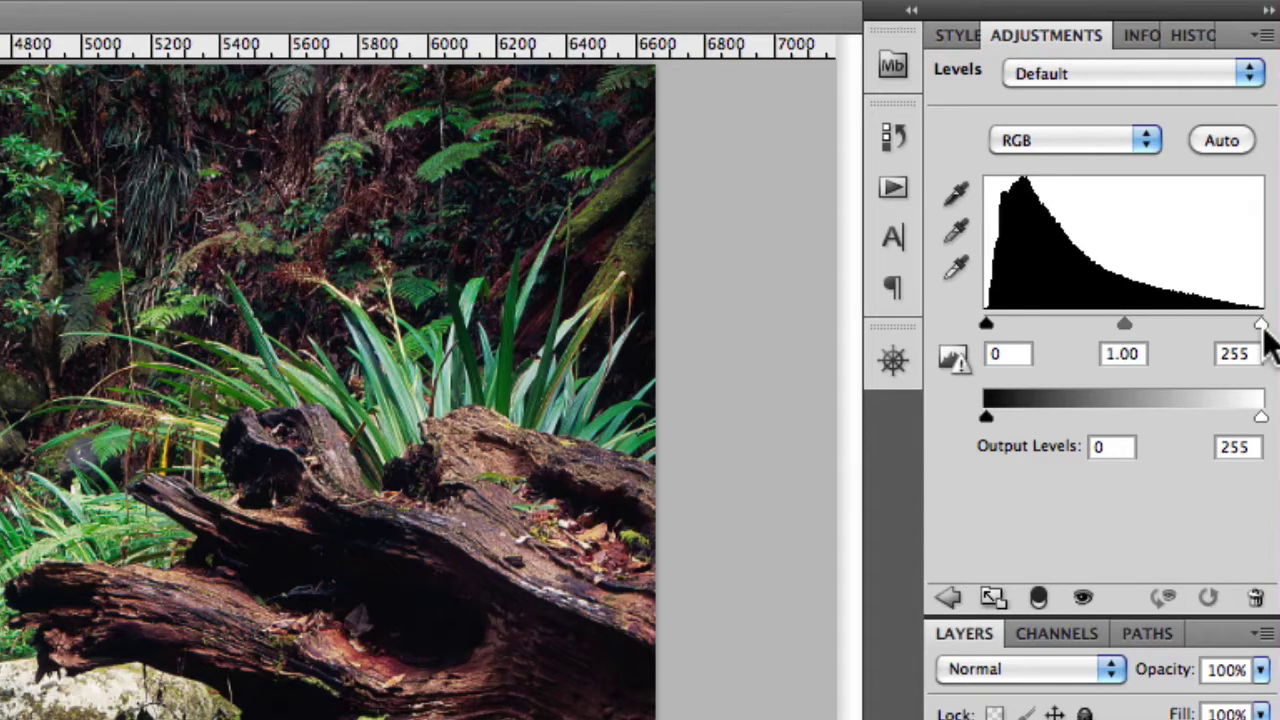
Try changing a Levels panel setting so the preset moves from Default to Custom.
left_click(1260, 326)
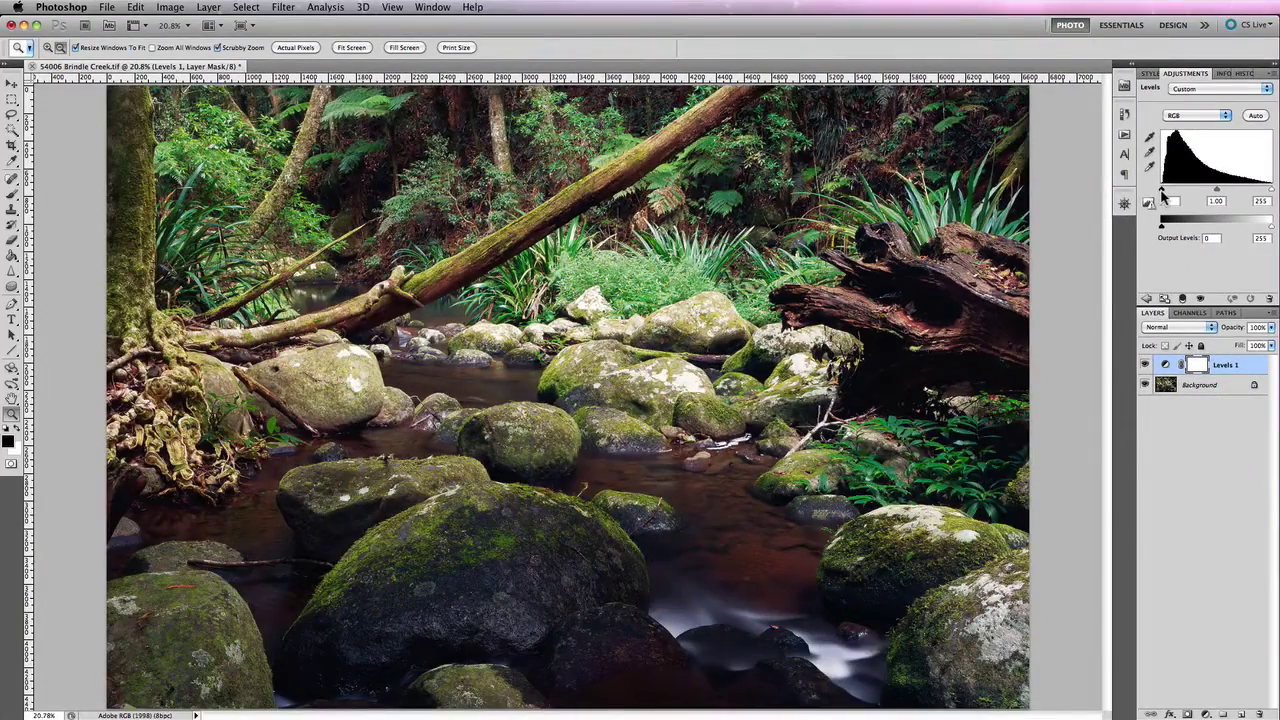
Preview black clipping while raising the black input slider to about 63, then returning it to 0.
left_click(1162, 193, "alt")
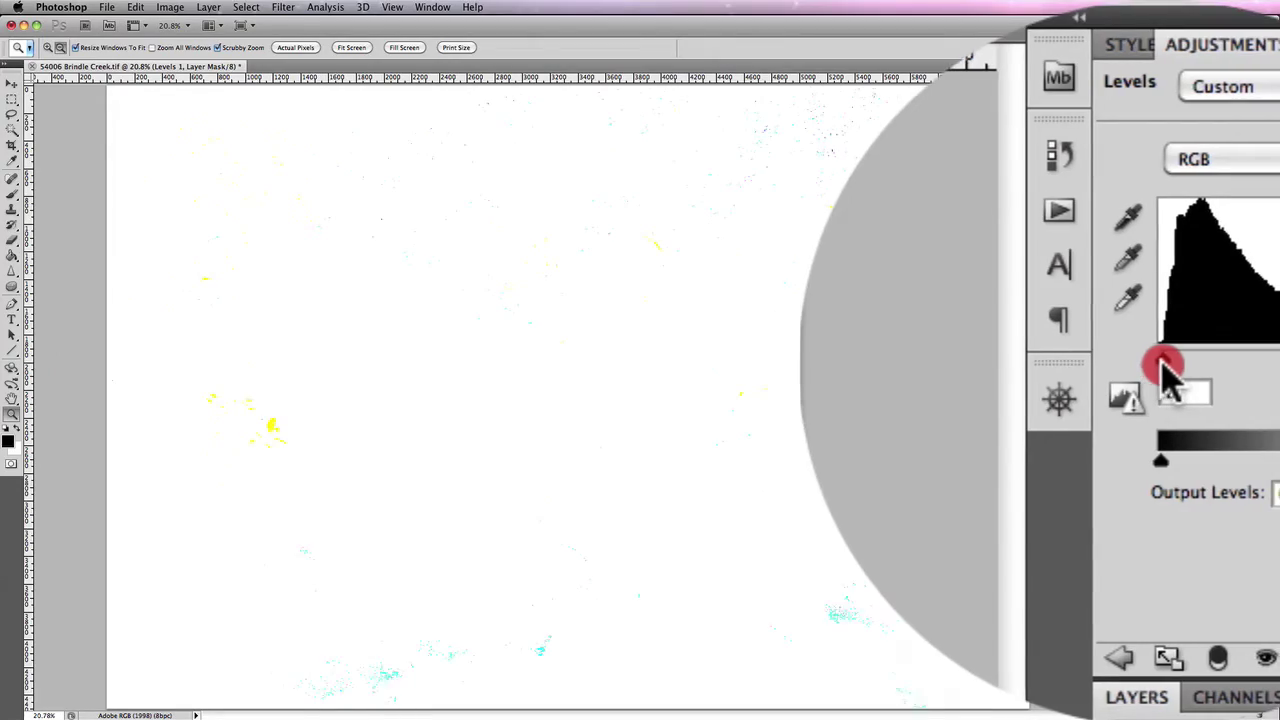
left_click_drag(1170, 372, 1185, 377)
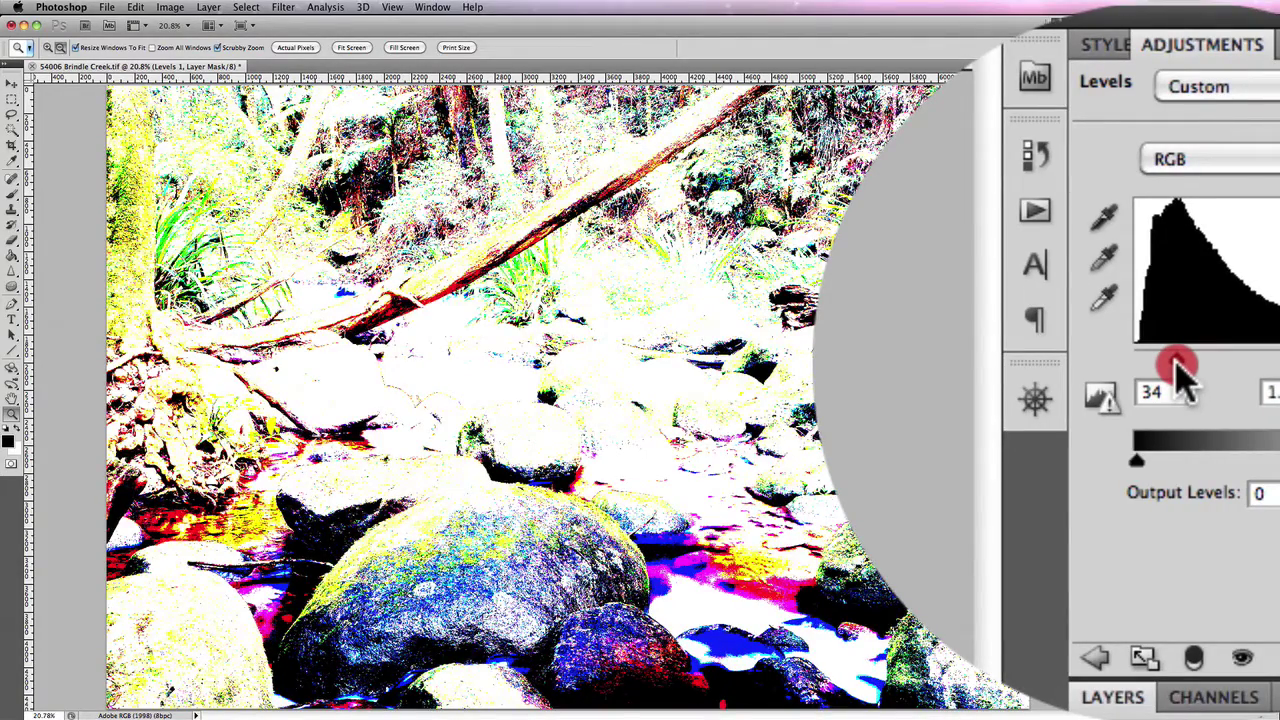
left_click_drag(1185, 377, 1180, 366)
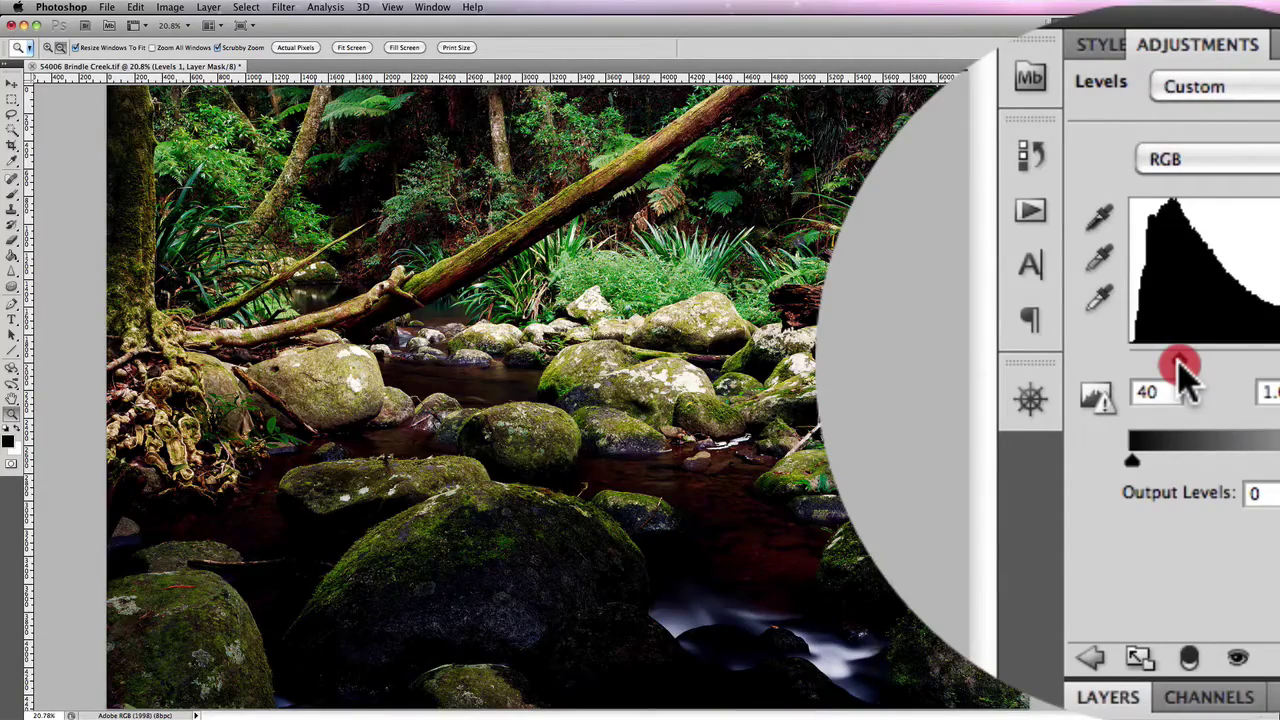
left_click_drag(1184, 377, 1185, 377)
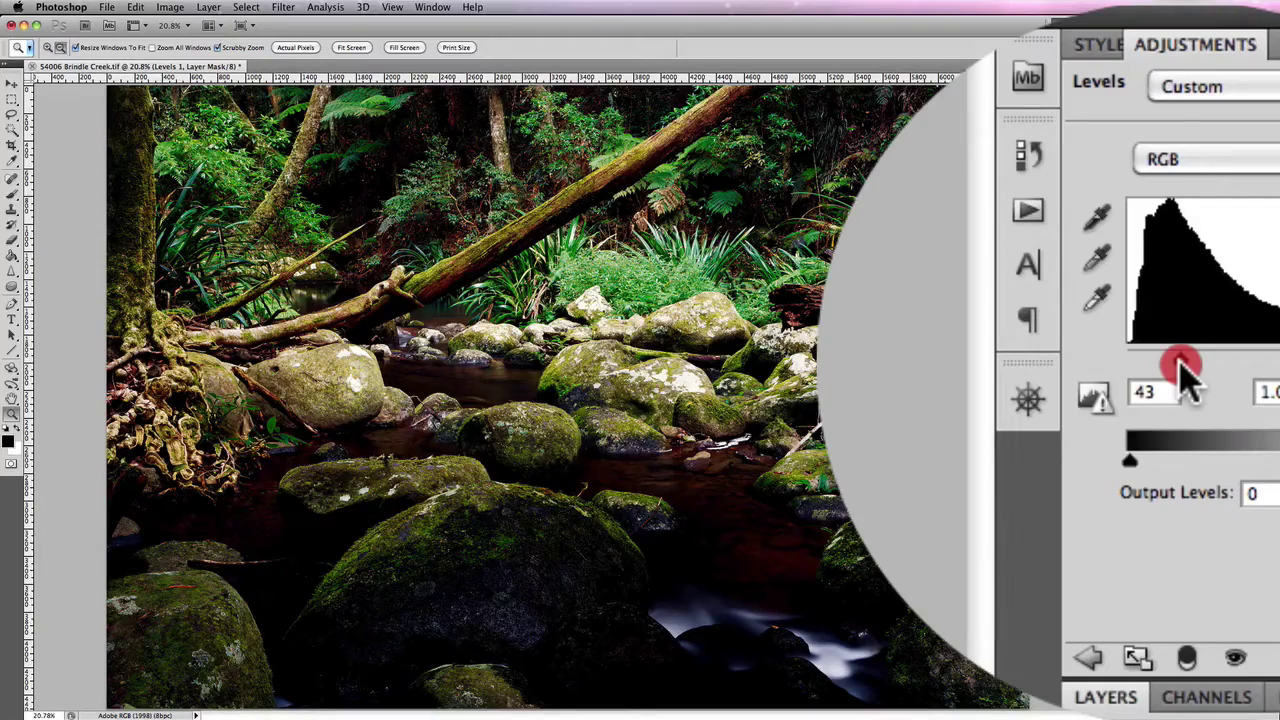
left_click_drag(1181, 366, 1188, 366)
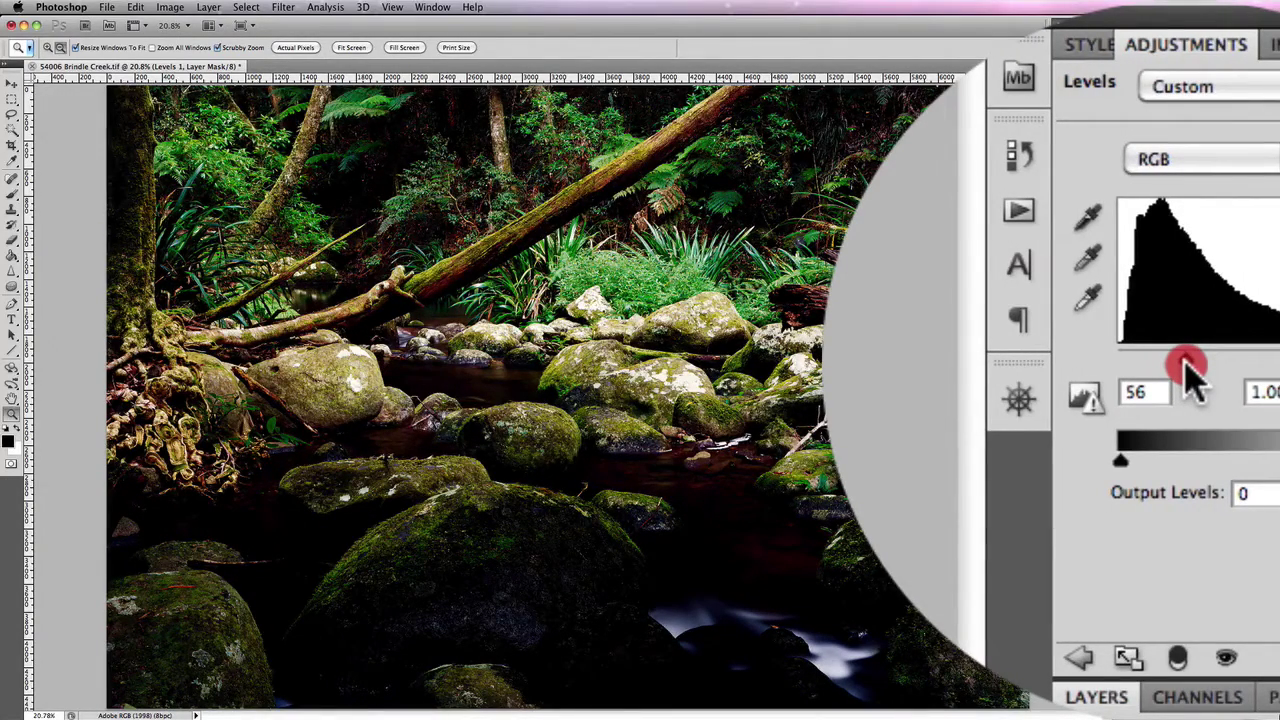
left_click_drag(1188, 370, 1194, 370)
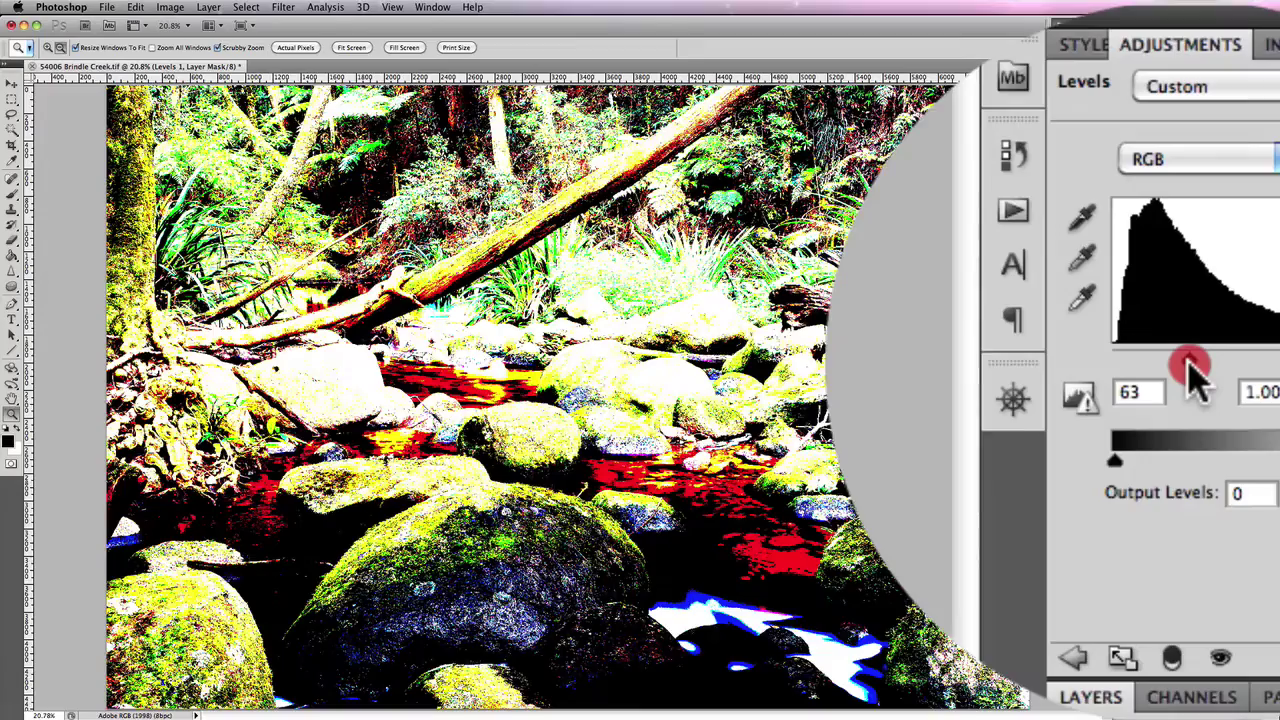
mouse_move(1192, 370)
left_mouse_down()
mouse_move(1165, 375)
mouse_move(1160, 362)
left_mouse_up()
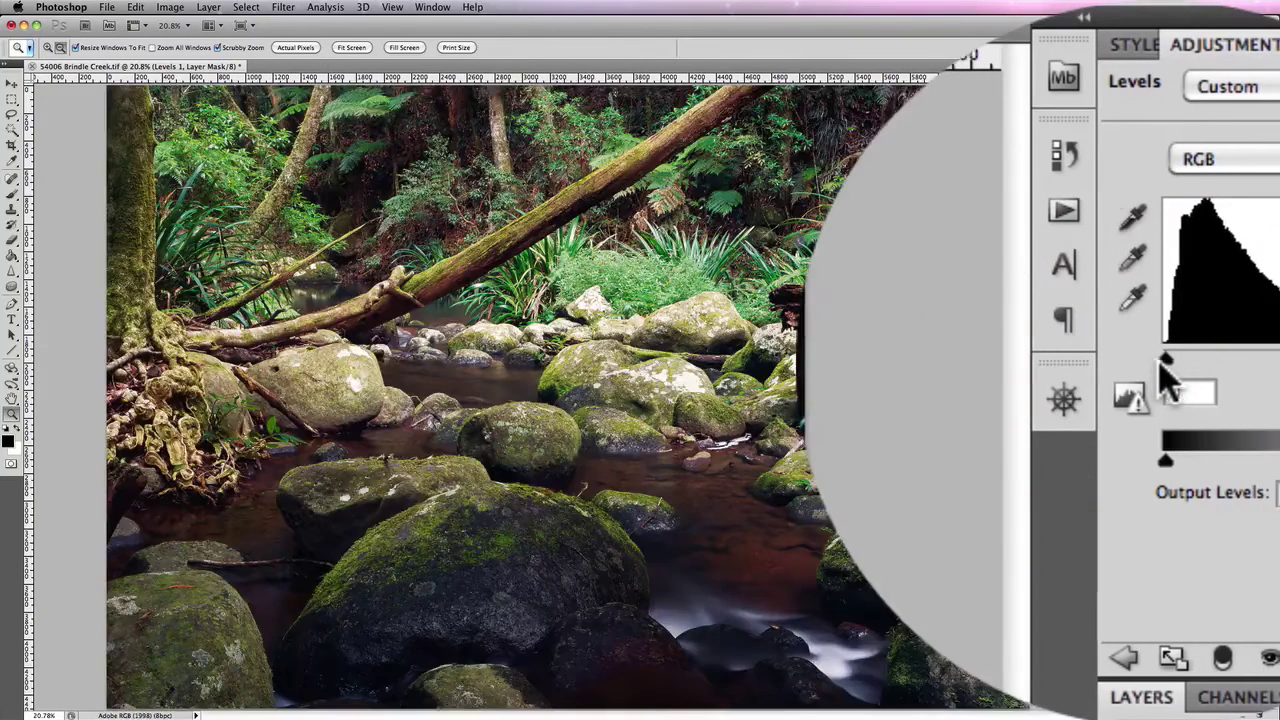
left_click_drag(1160, 362, 1160, 362)
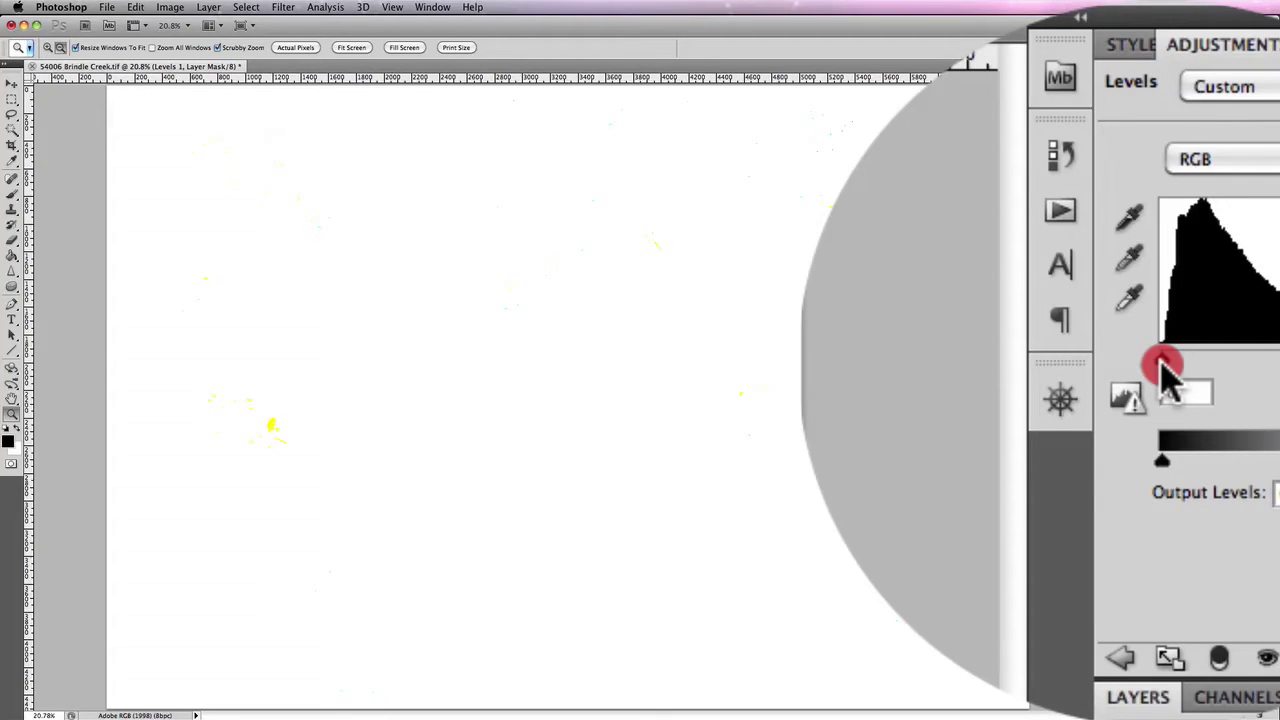
left_click_drag(1162, 363, 1162, 363)
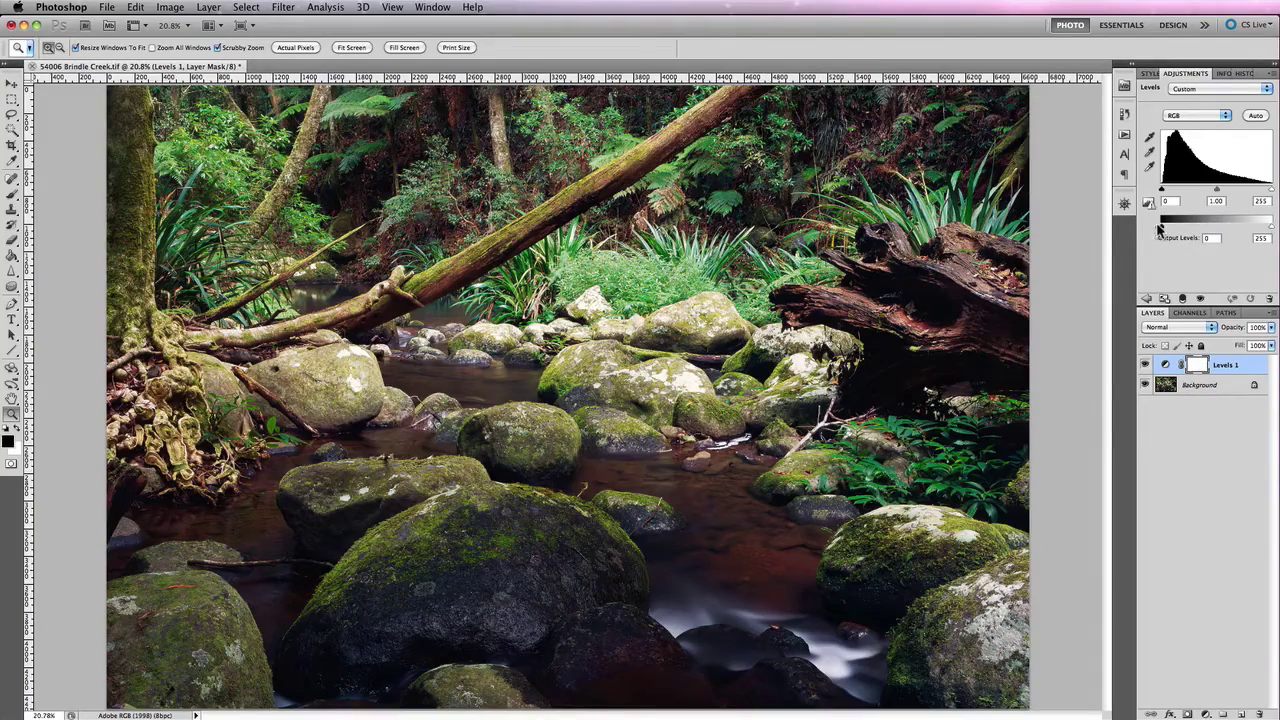
Raise the Levels output black value to 42, checking the shadow clipping preview.
left_click(1161, 228)
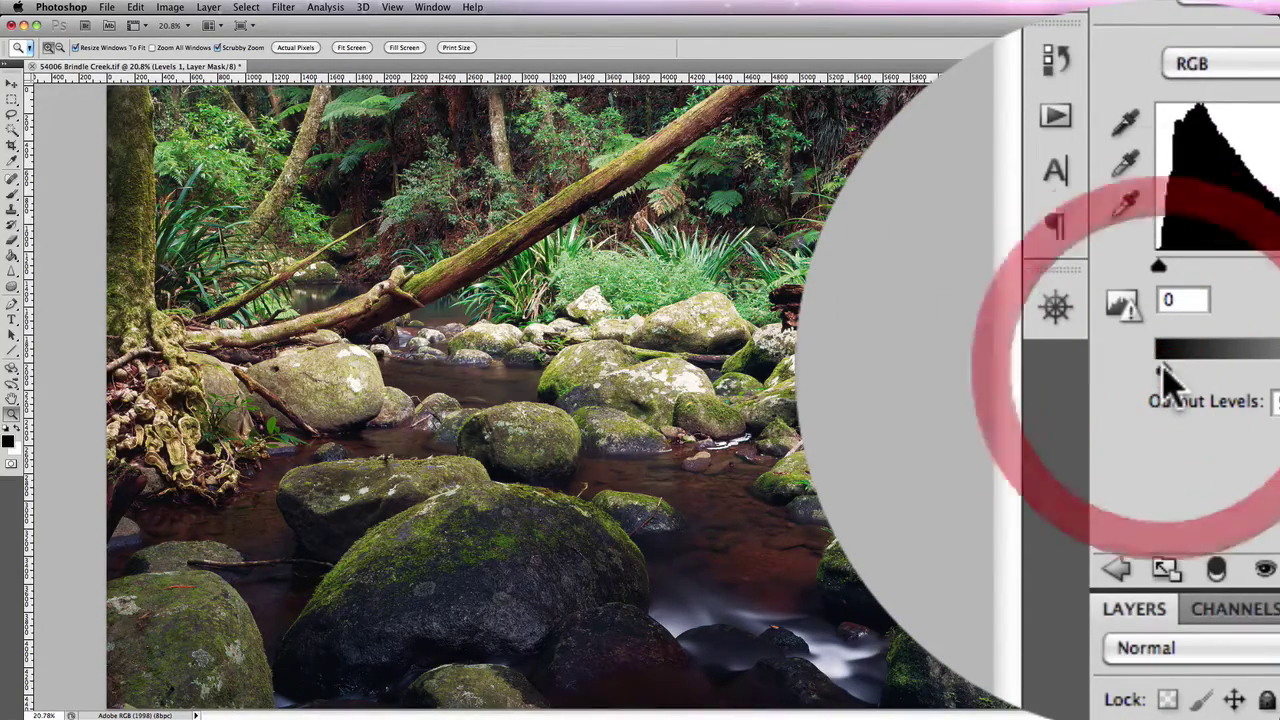
left_click(1163, 372, "alt")
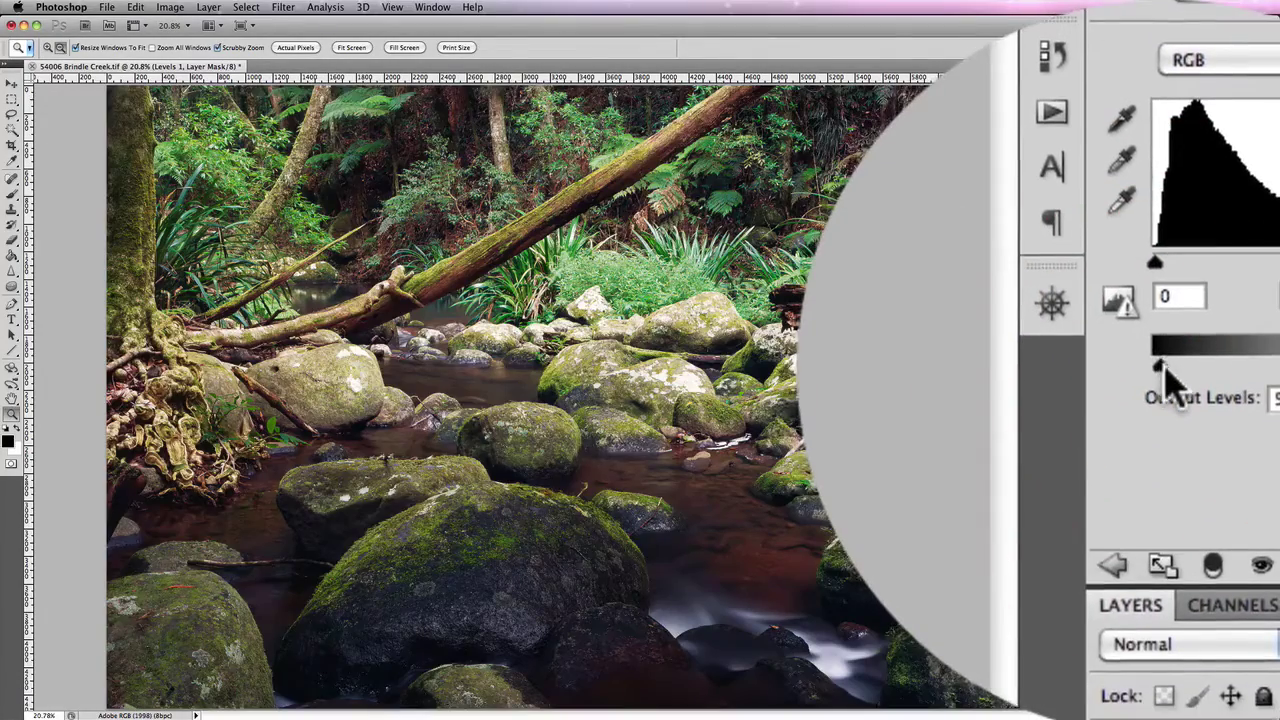
left_click_drag(1165, 372, 1181, 372)
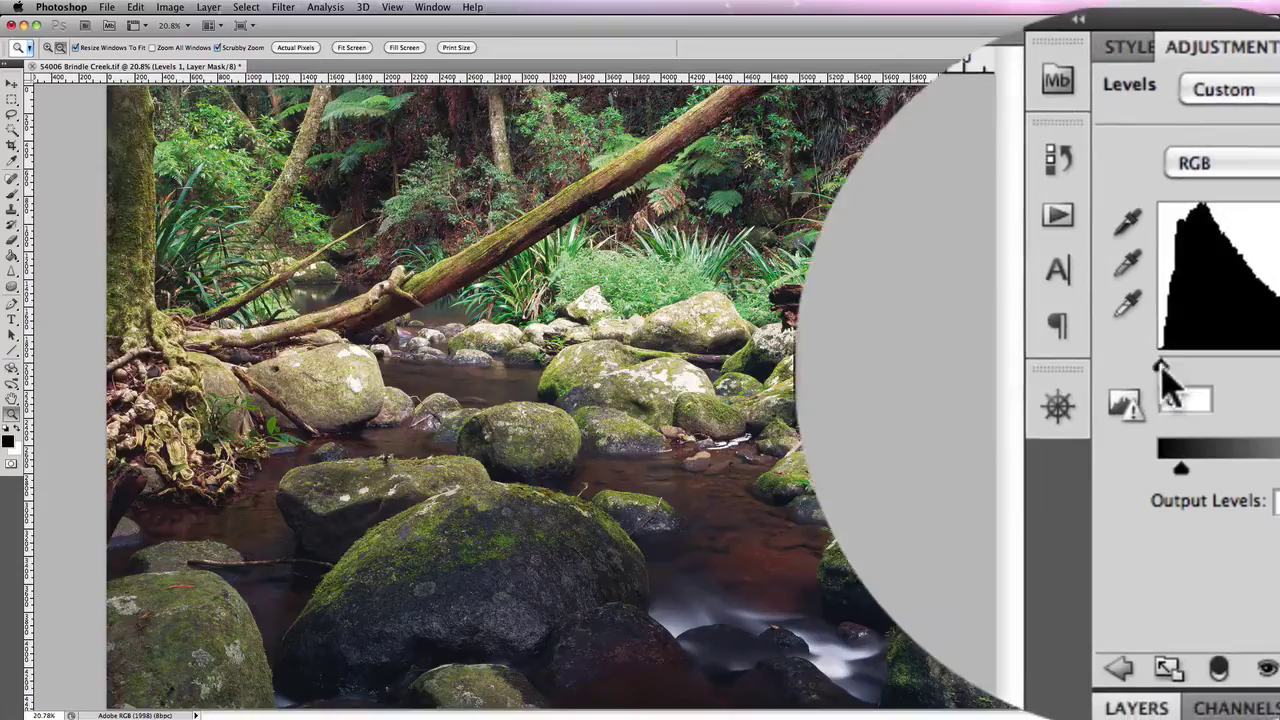
left_click(1162, 368, "alt")
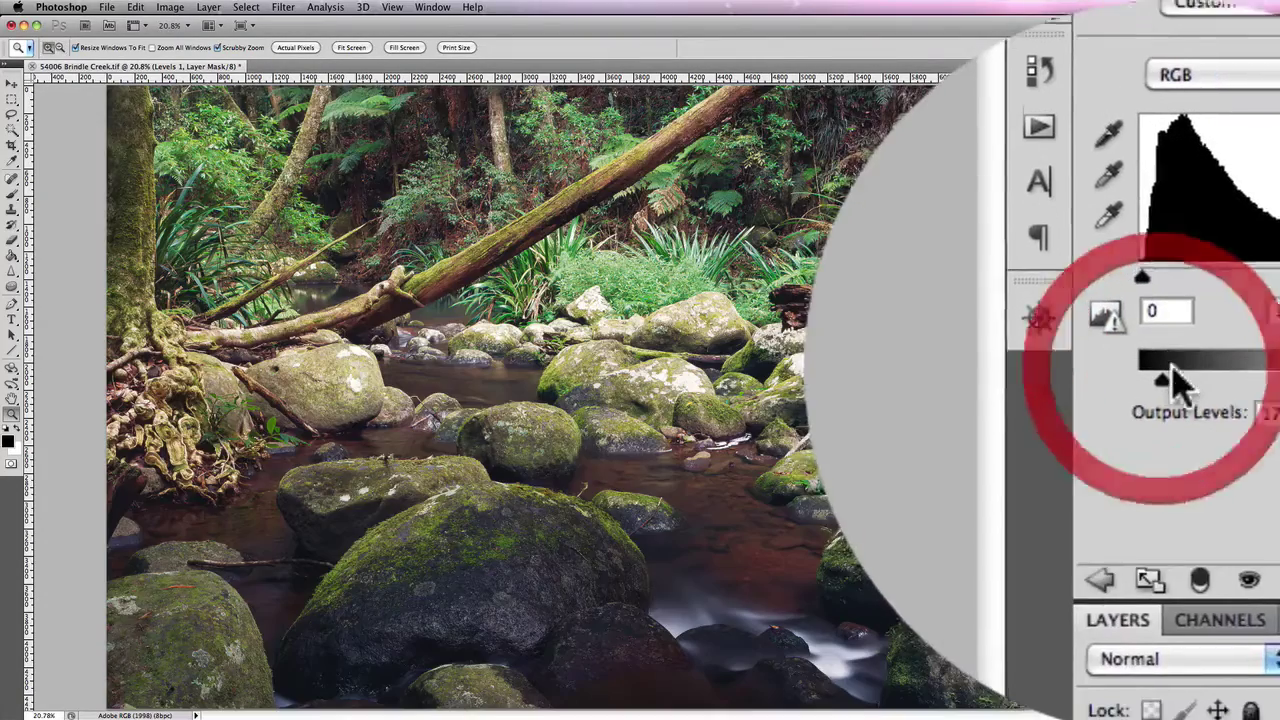
left_click(1168, 371)
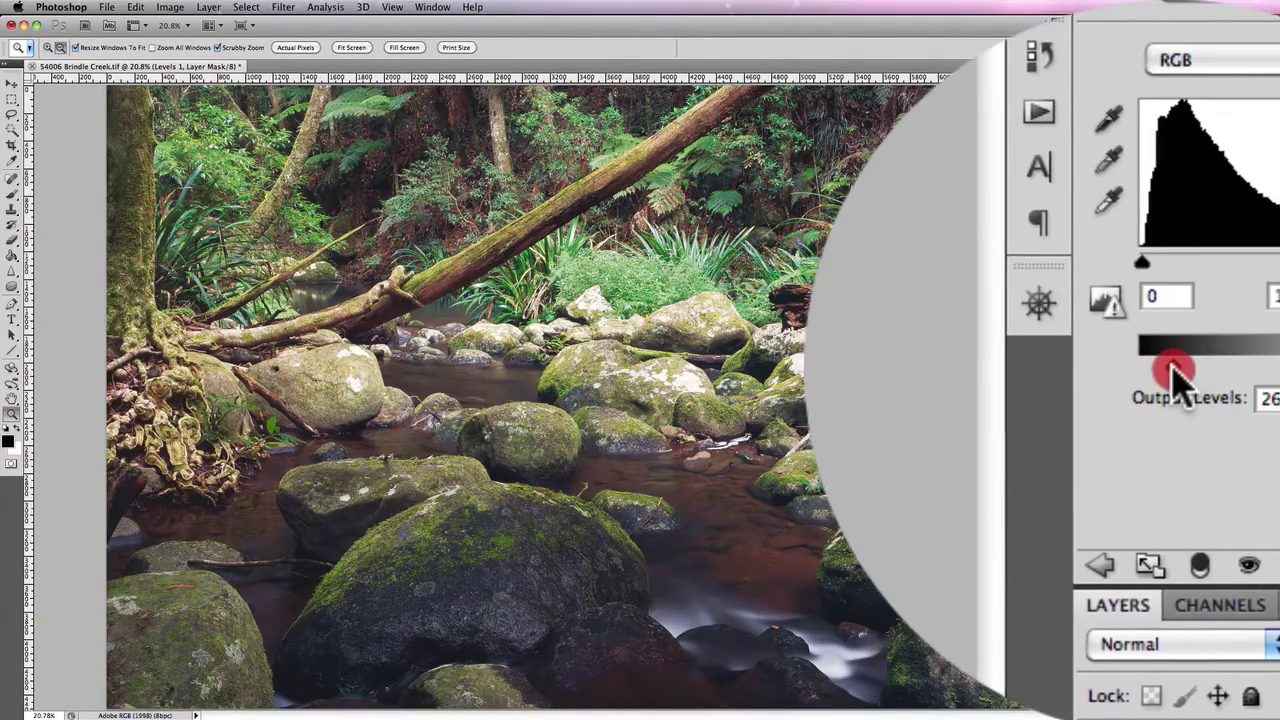
left_click_drag(1178, 372, 1180, 368)
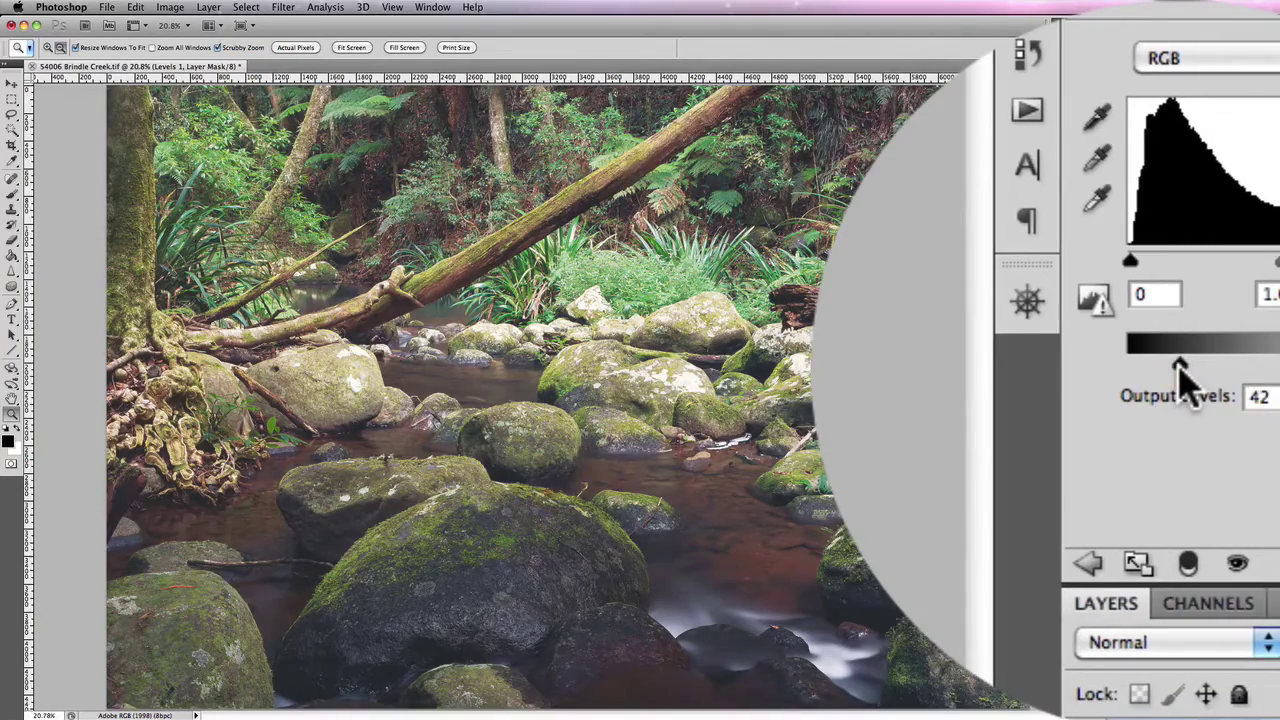
left_click(1180, 370)
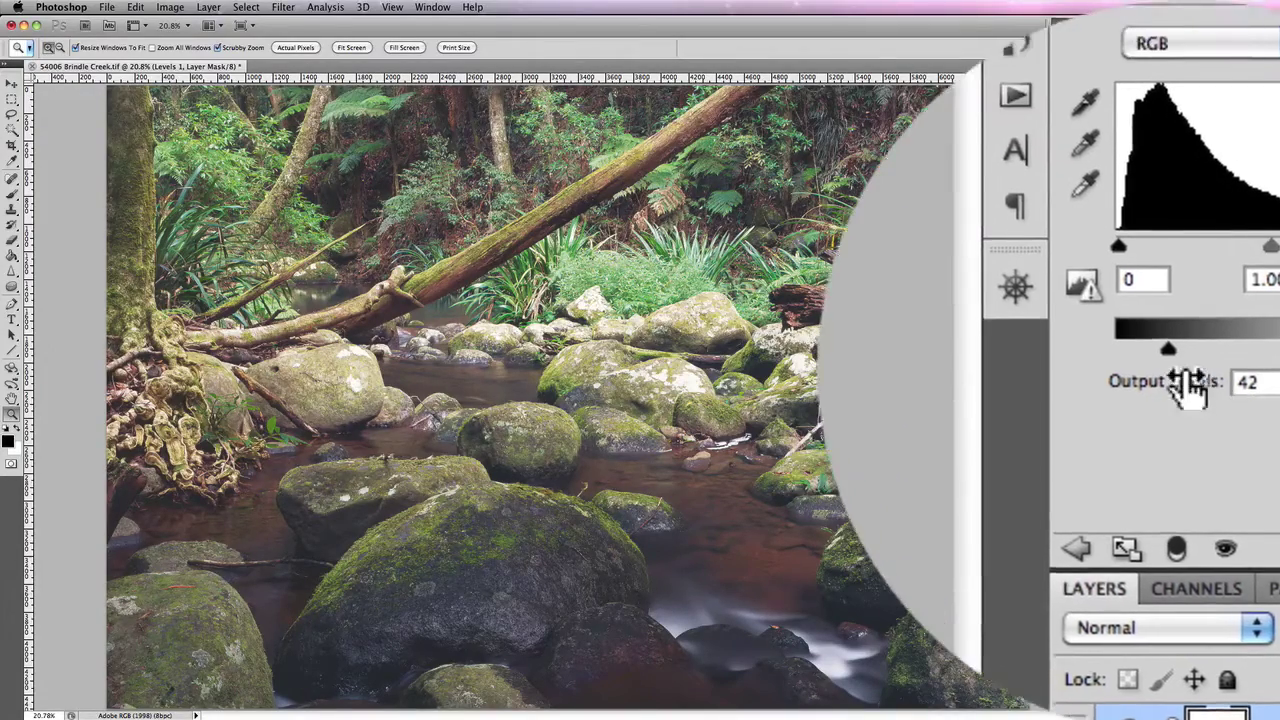
Reset output black to 0 and lower the output white level to 213.
left_click(1180, 372)
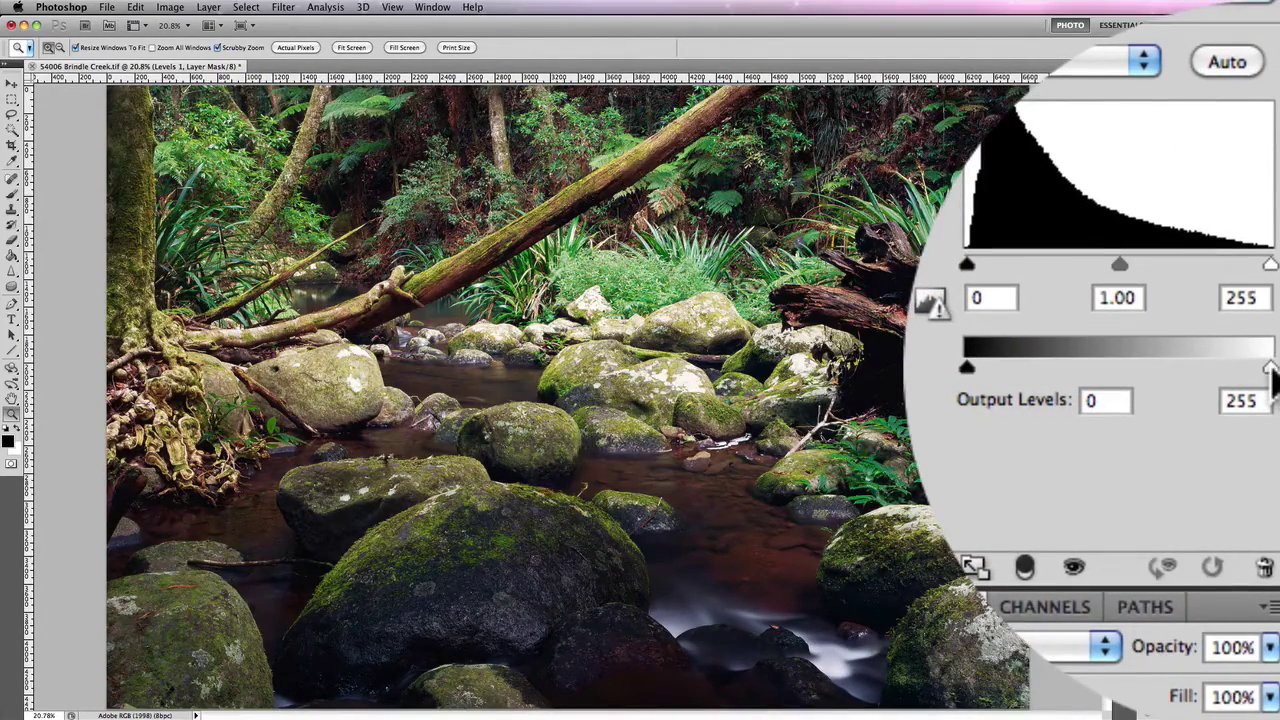
left_click_drag(1270, 368, 1255, 376)
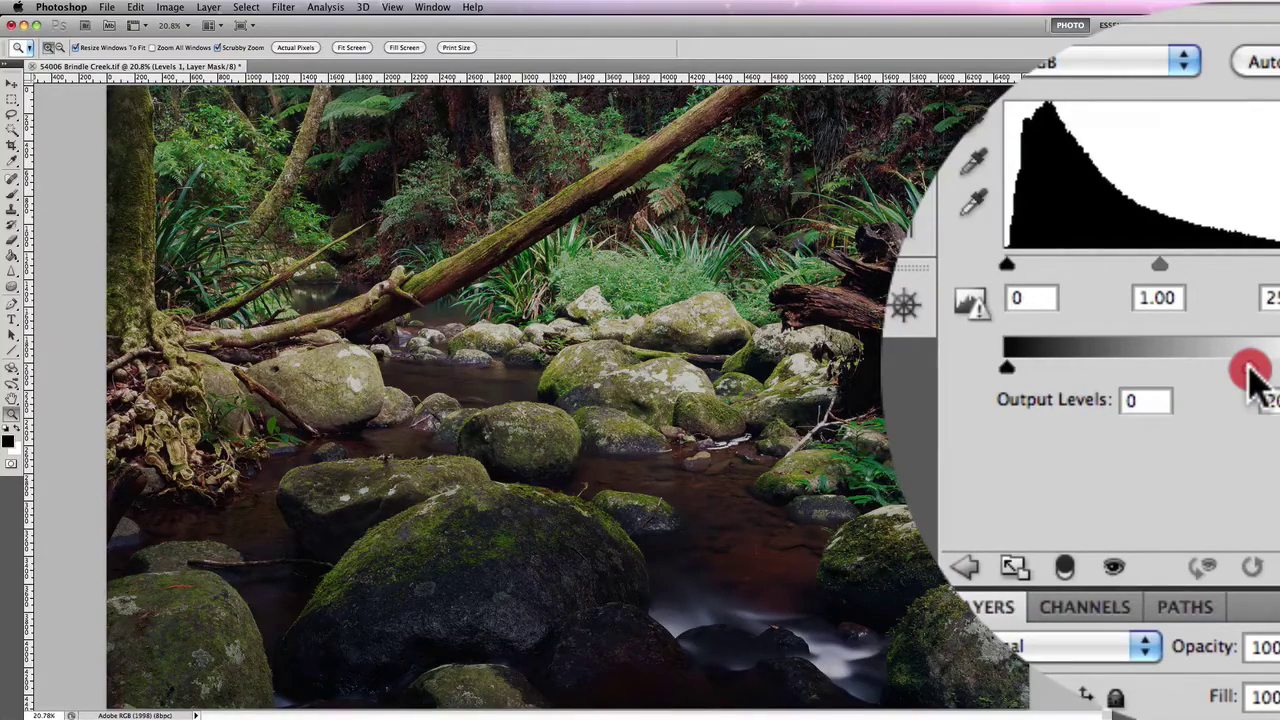
left_click_drag(1250, 378, 1270, 375)
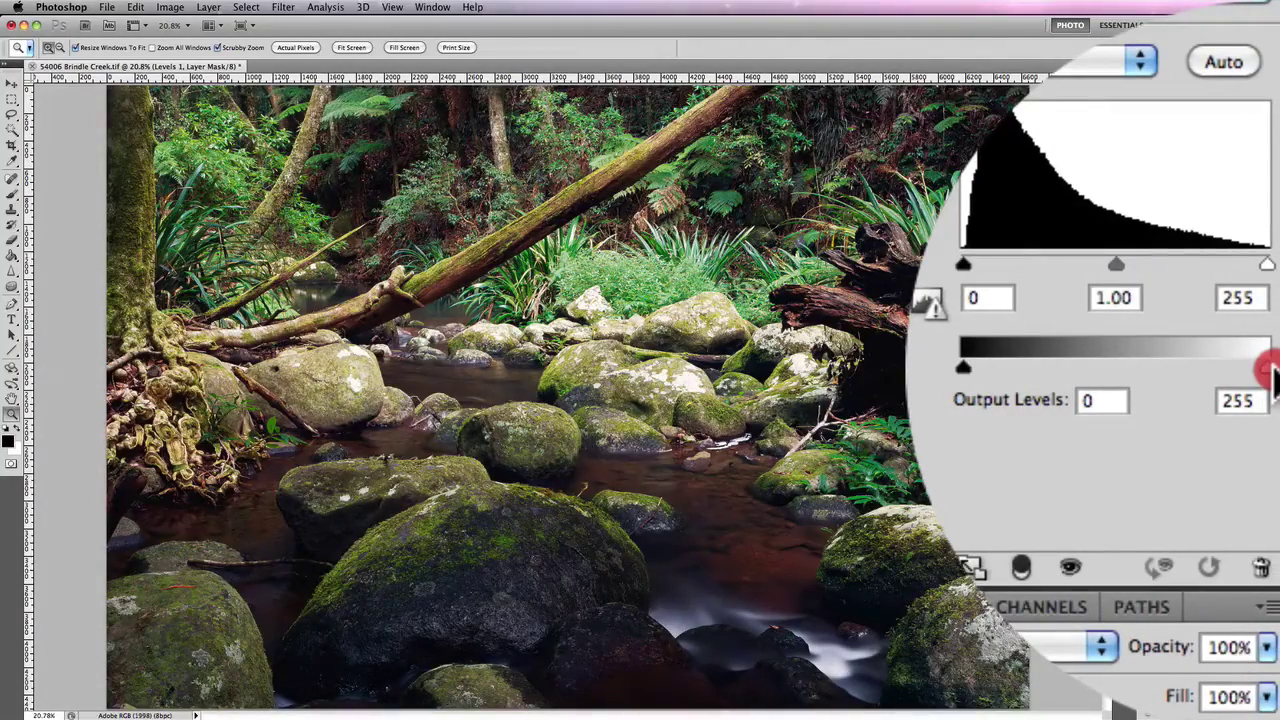
left_click_drag(1272, 378, 1262, 380)
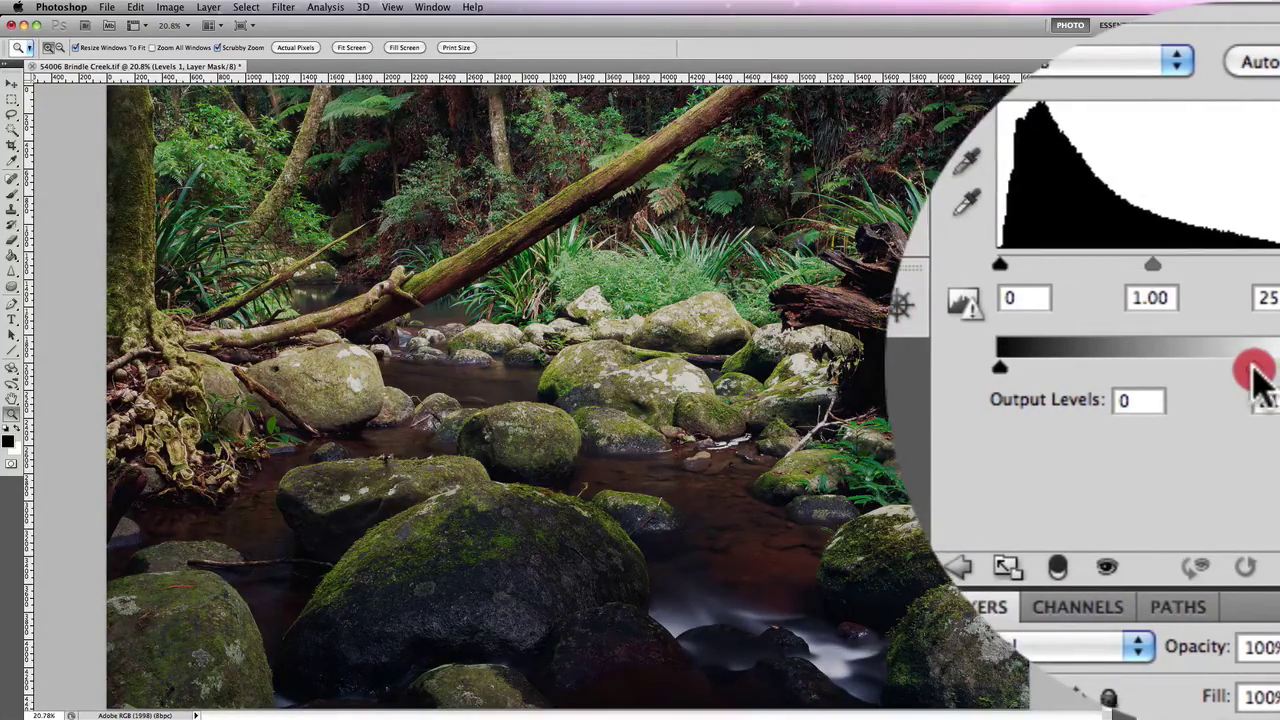
left_click_drag(1262, 378, 1258, 384)
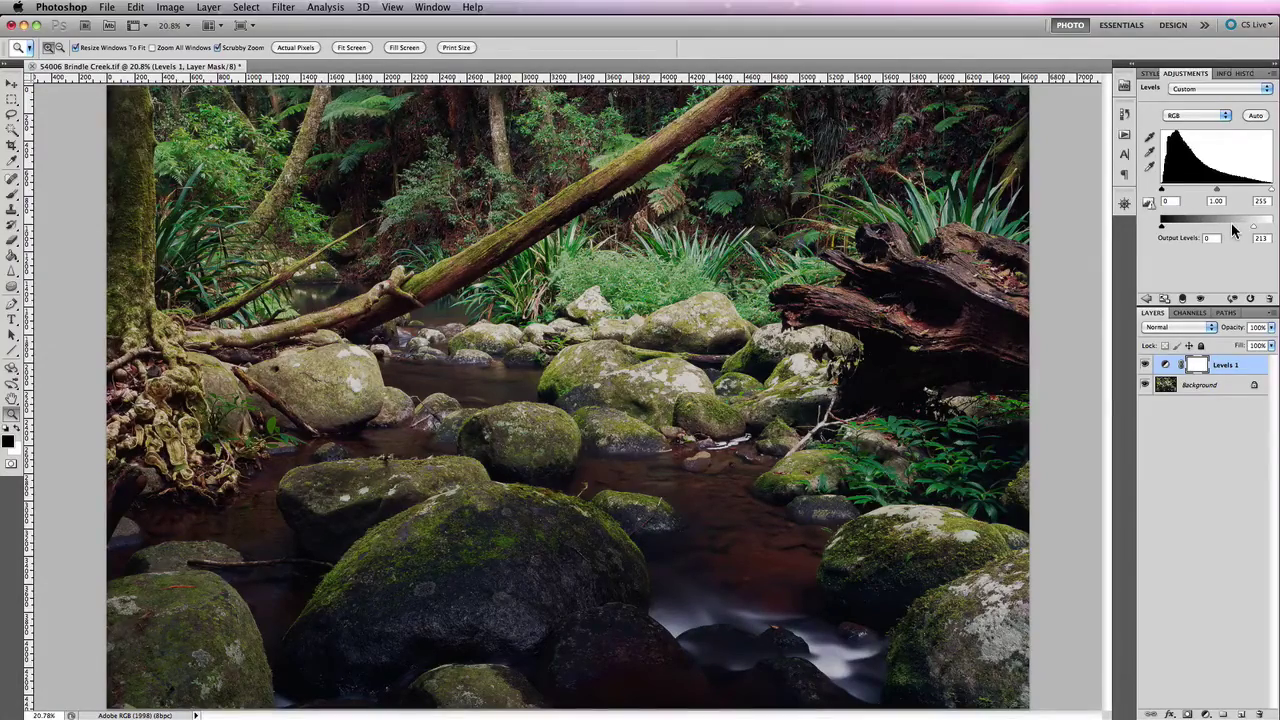
left_click(1145, 364)
left_click(1145, 364)
left_click(1145, 365)
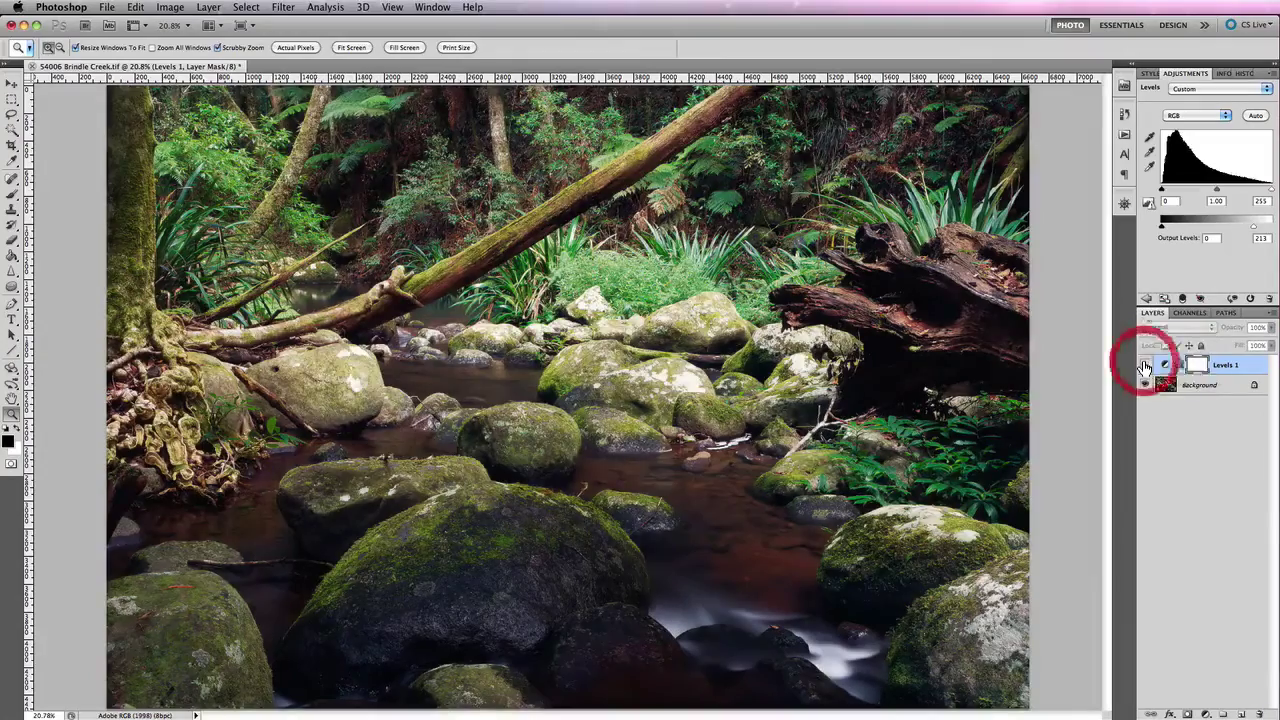
left_click(1145, 365)
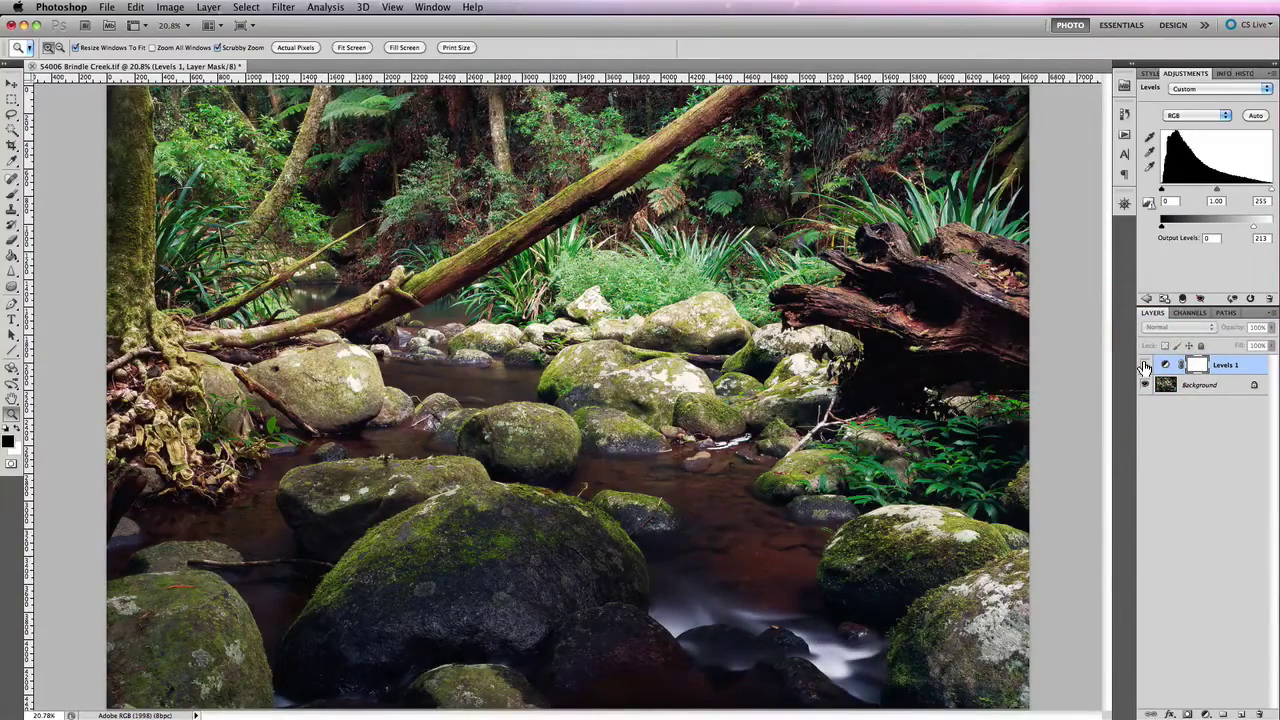
left_click(1145, 365)
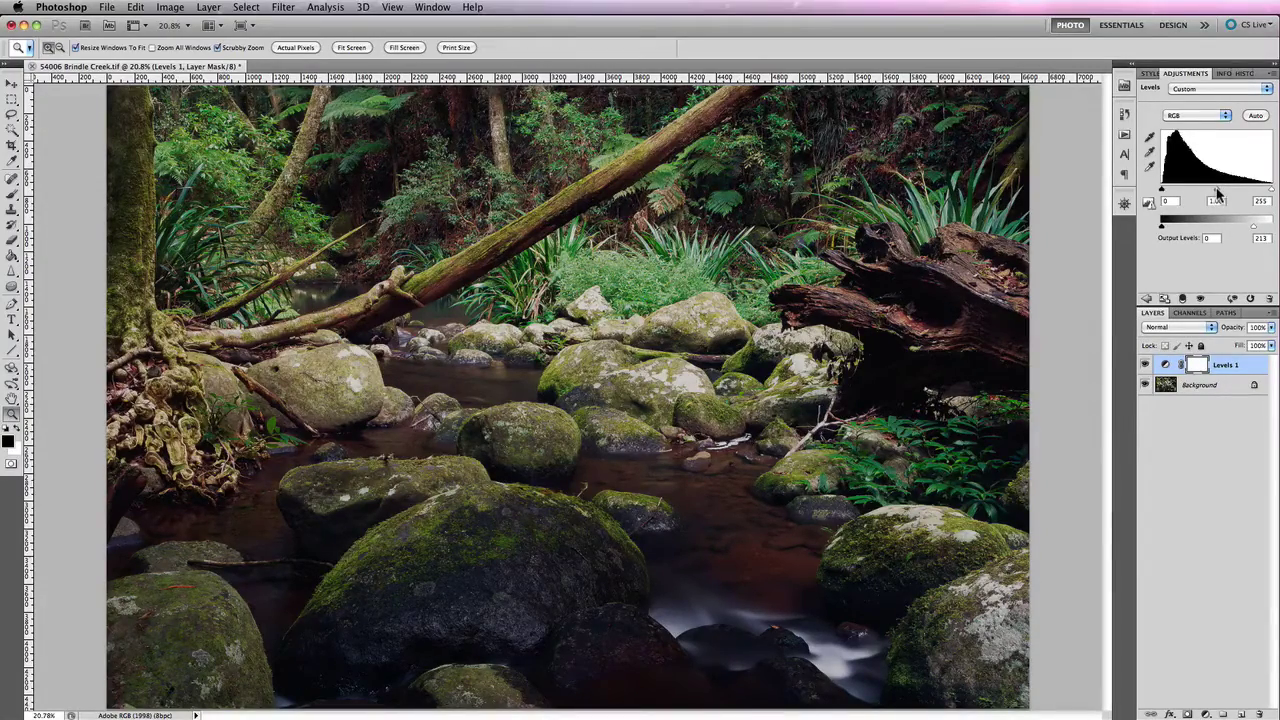
Set the midtone input to 1.10 and the output white level to 236.
left_click_drag(1216, 190, 1210, 193)
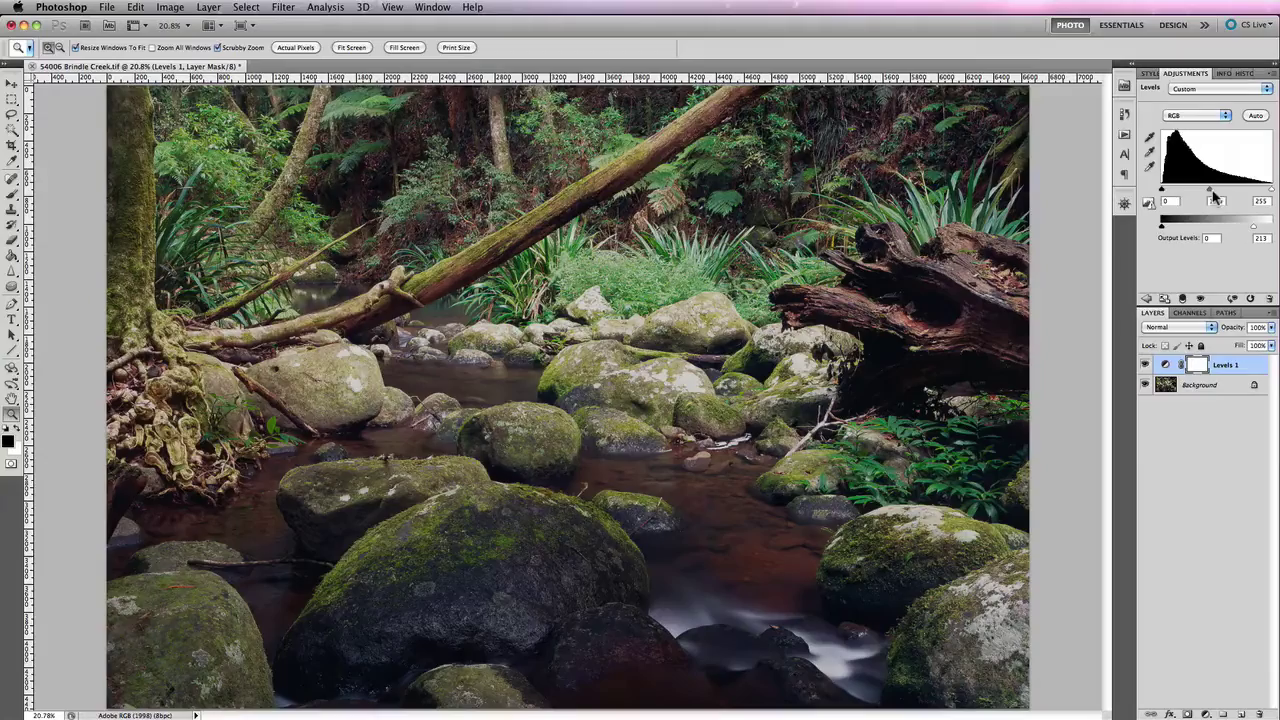
left_click_drag(1254, 228, 1262, 228)
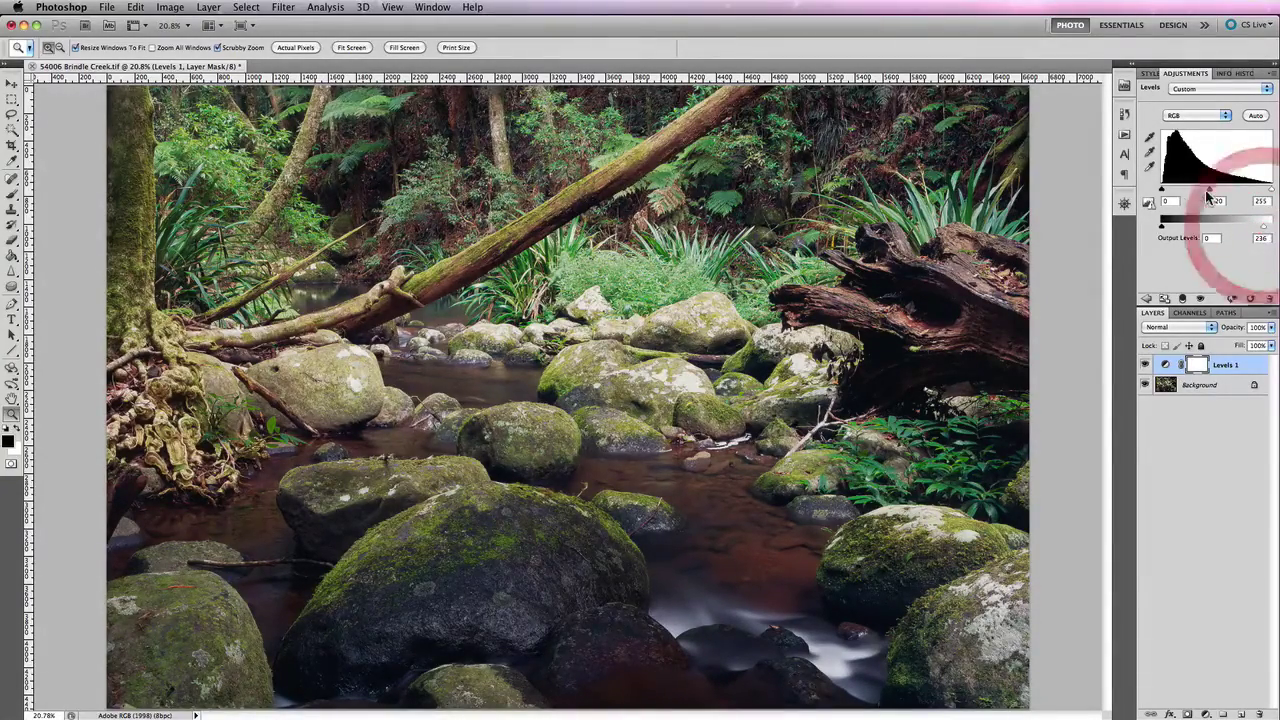
left_click_drag(1208, 192, 1215, 196)
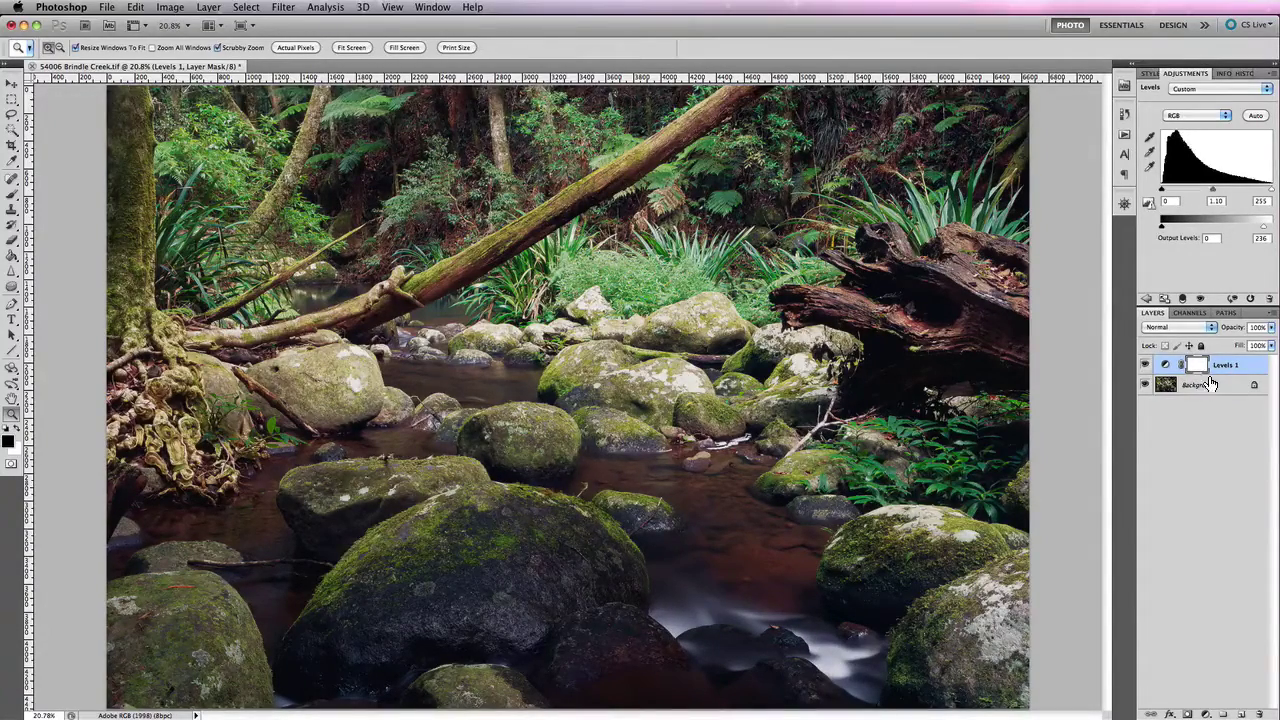
left_click(1144, 366)
left_click(1144, 366)
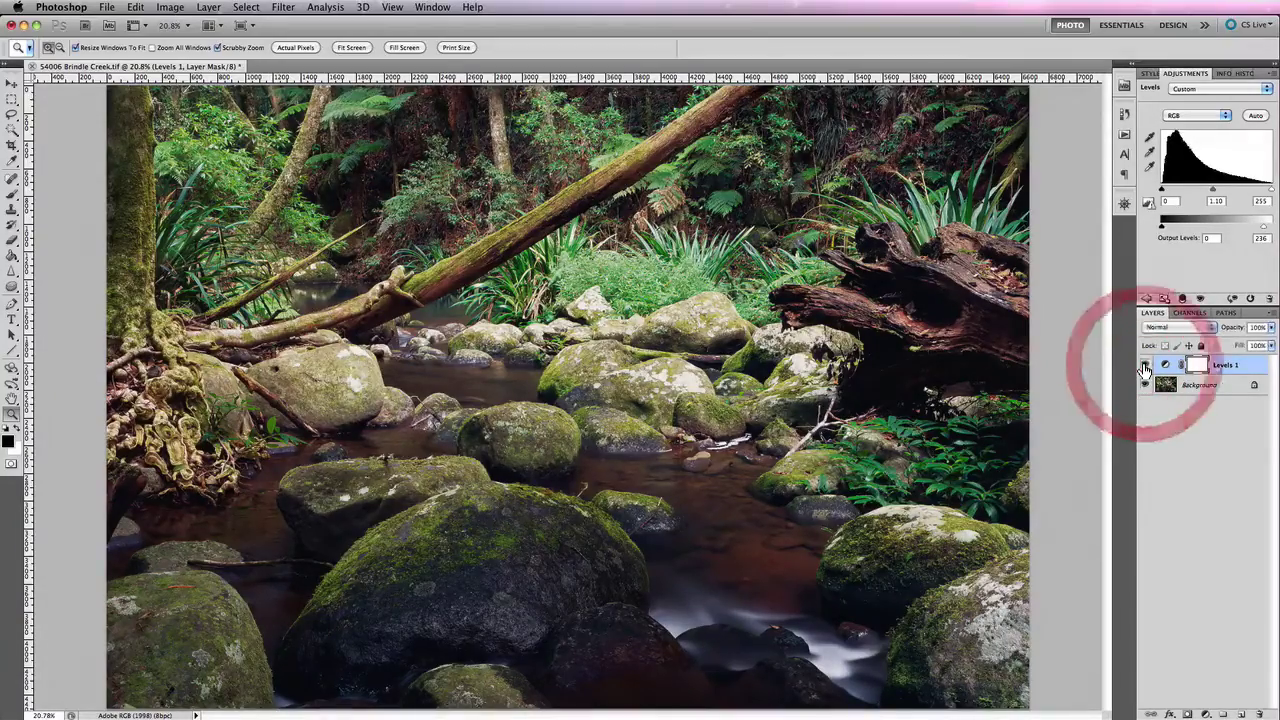
left_click(1144, 366)
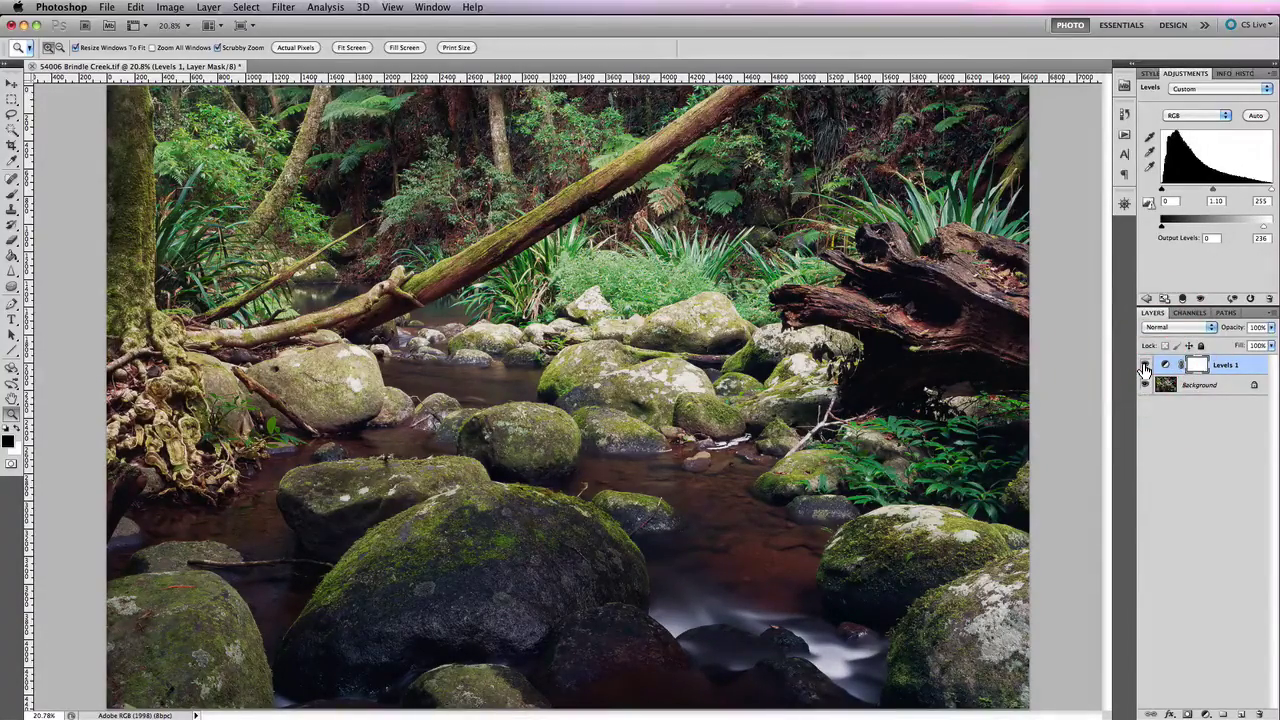
left_click(1144, 366)
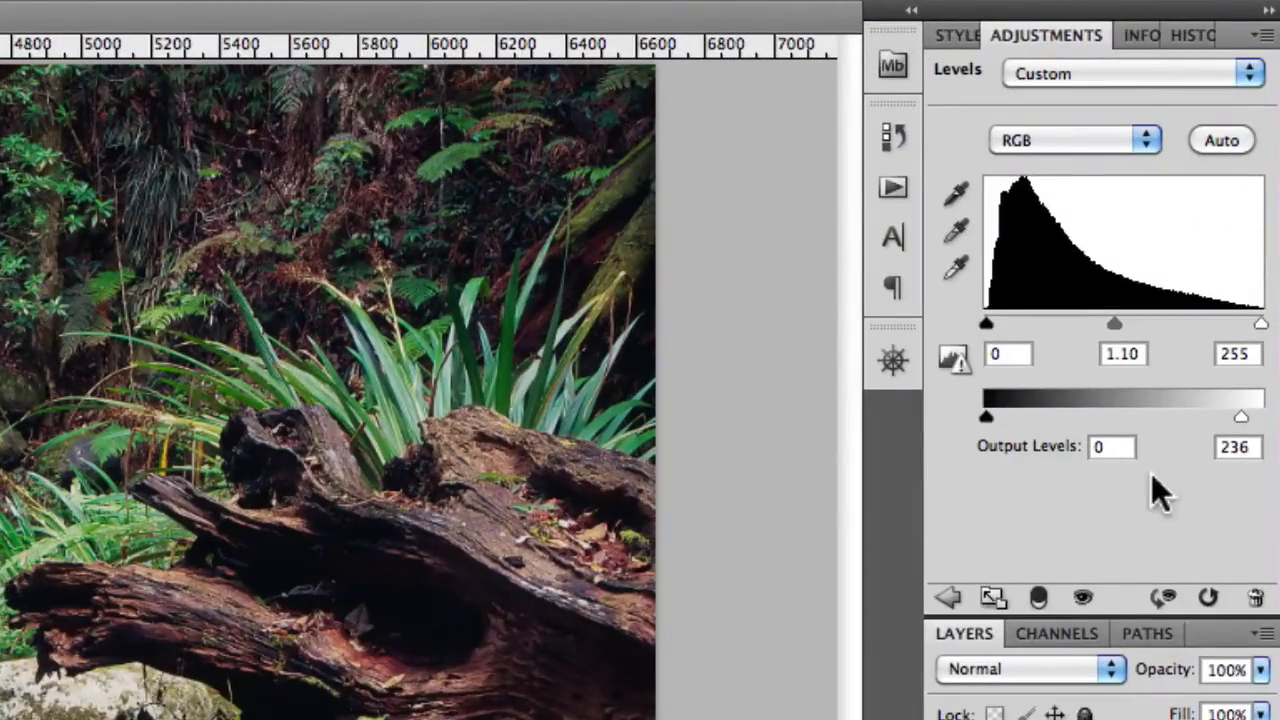
Select the output black and output white (236) value fields in the Levels panel.
left_click_drag(1108, 447, 1085, 450)
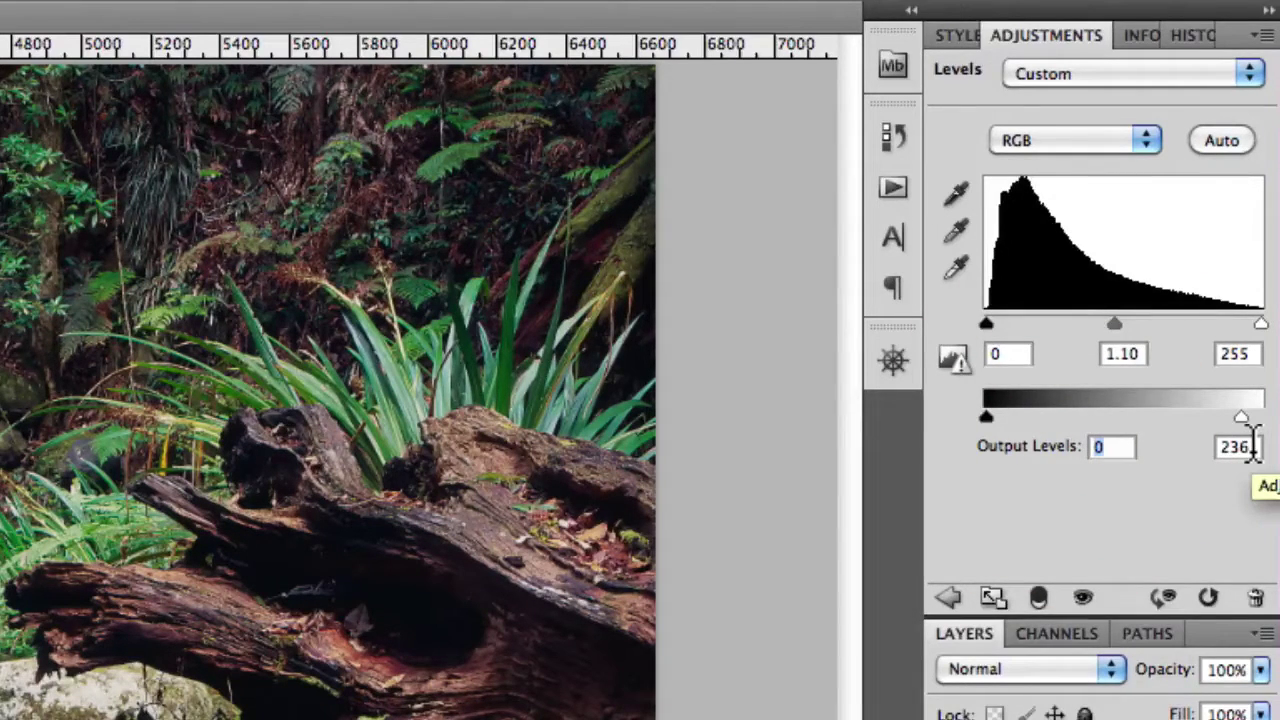
left_click(1240, 446)
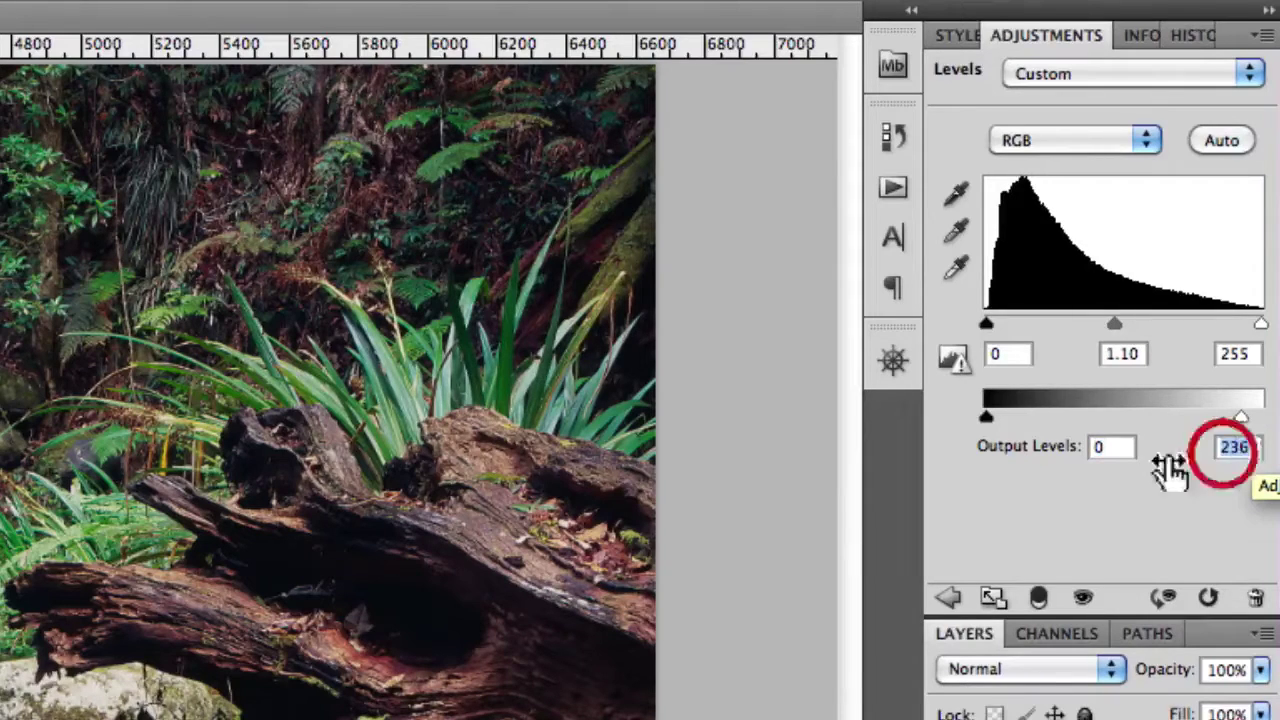
left_click(1110, 446)
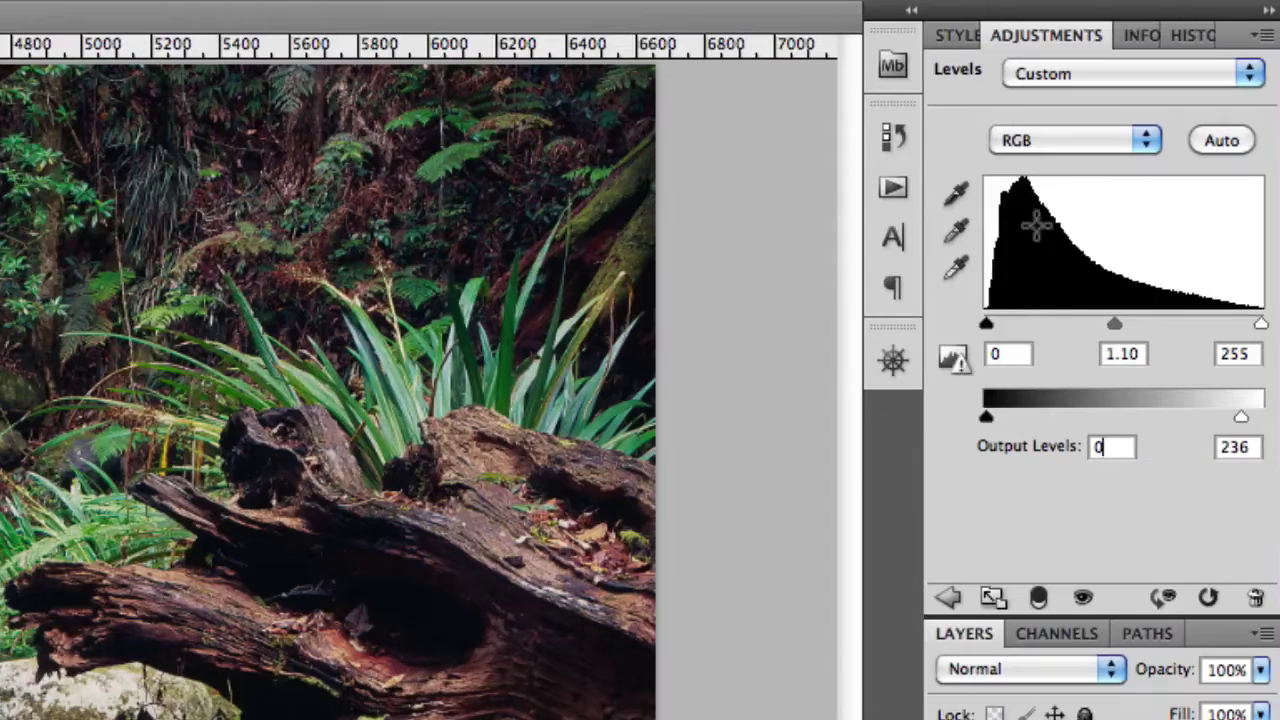
Toggle among the black, white and gray eyedroppers, leaving Set Black Point active.
left_click(957, 197)
left_click(958, 267)
left_click(957, 197)
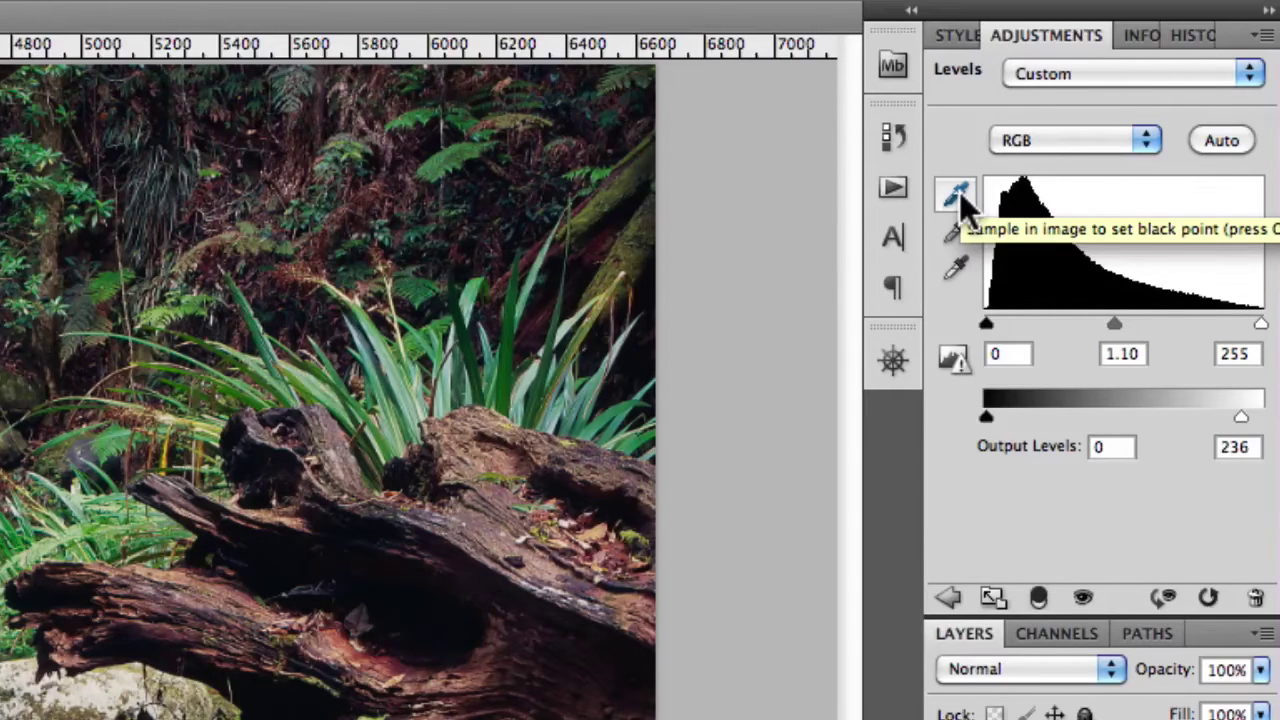
left_click(957, 193)
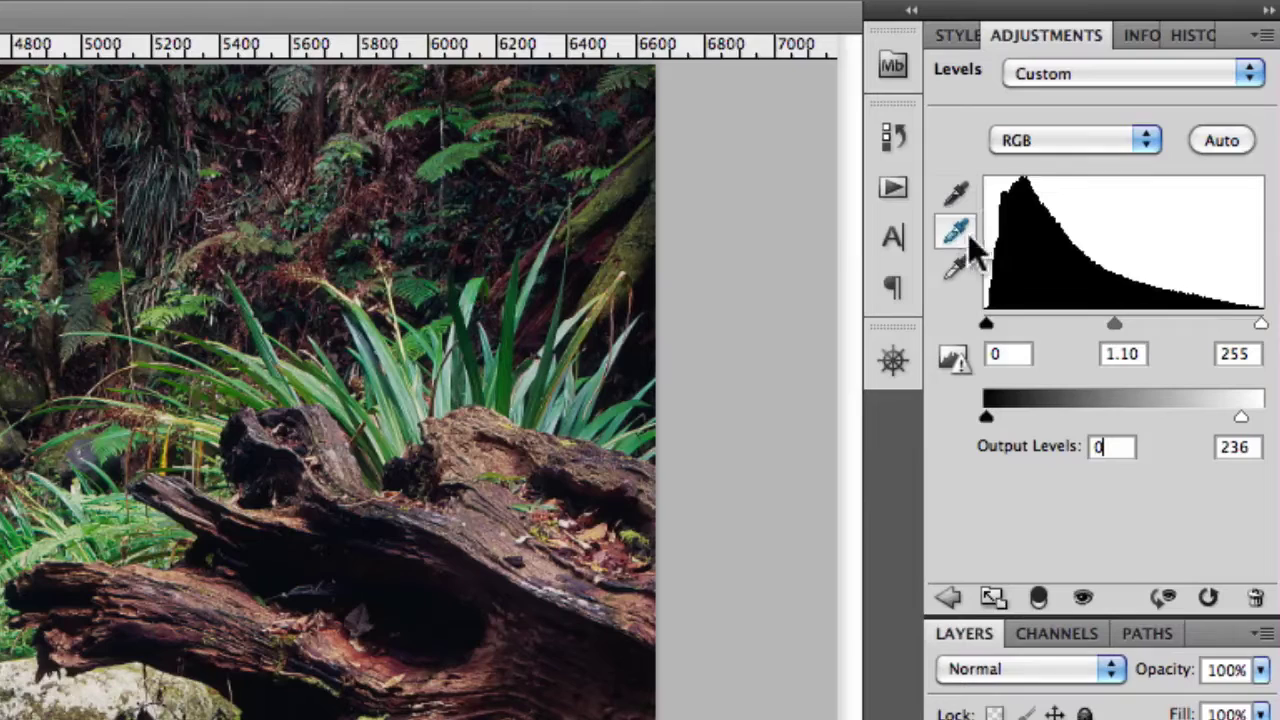
left_click(955, 262)
left_click(958, 198)
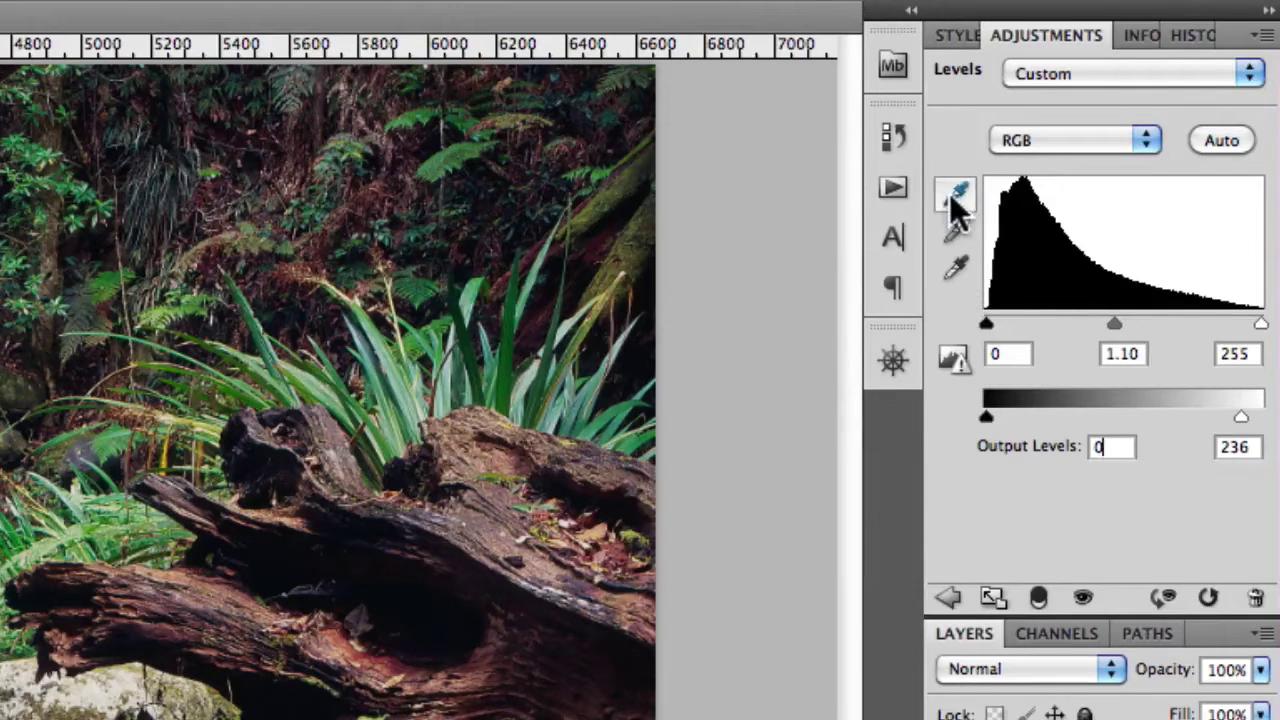
left_click(957, 232)
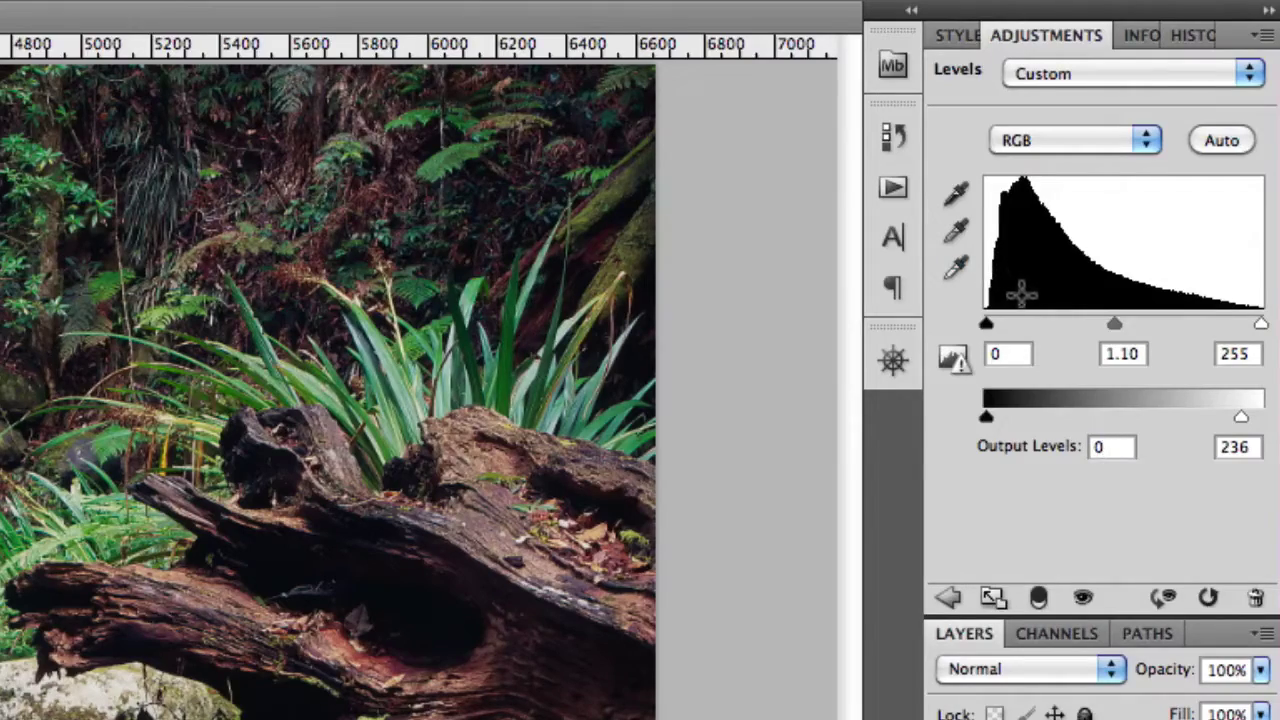
left_click(963, 198)
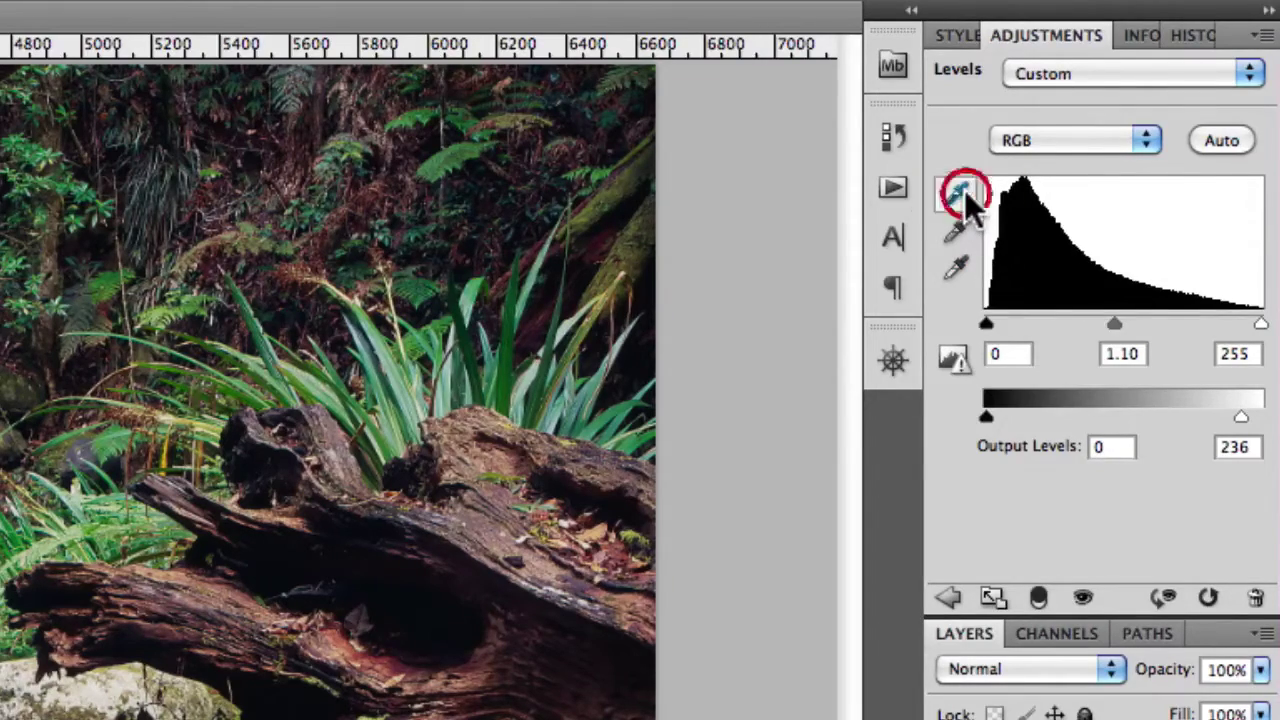
Try dark grey Levels shadow target colours, starting from 020202 and moving lighter.
double_click(963, 198)
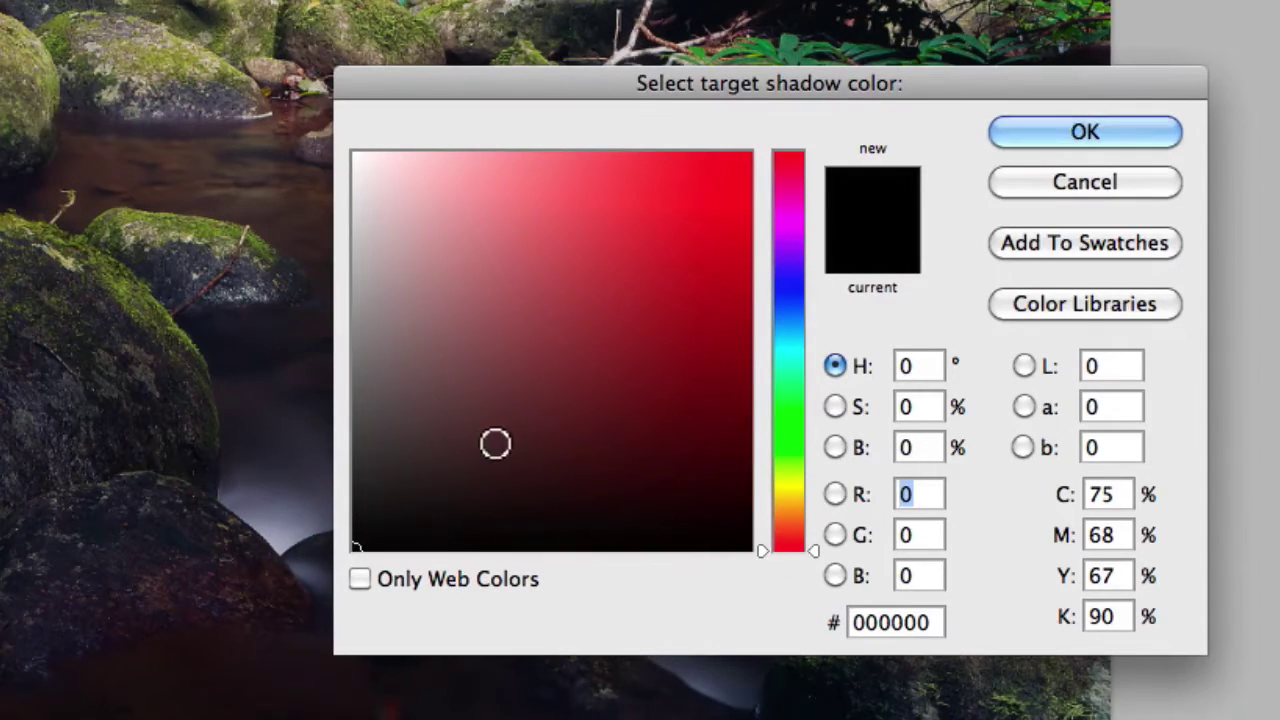
left_click_drag(486, 446, 300, 563)
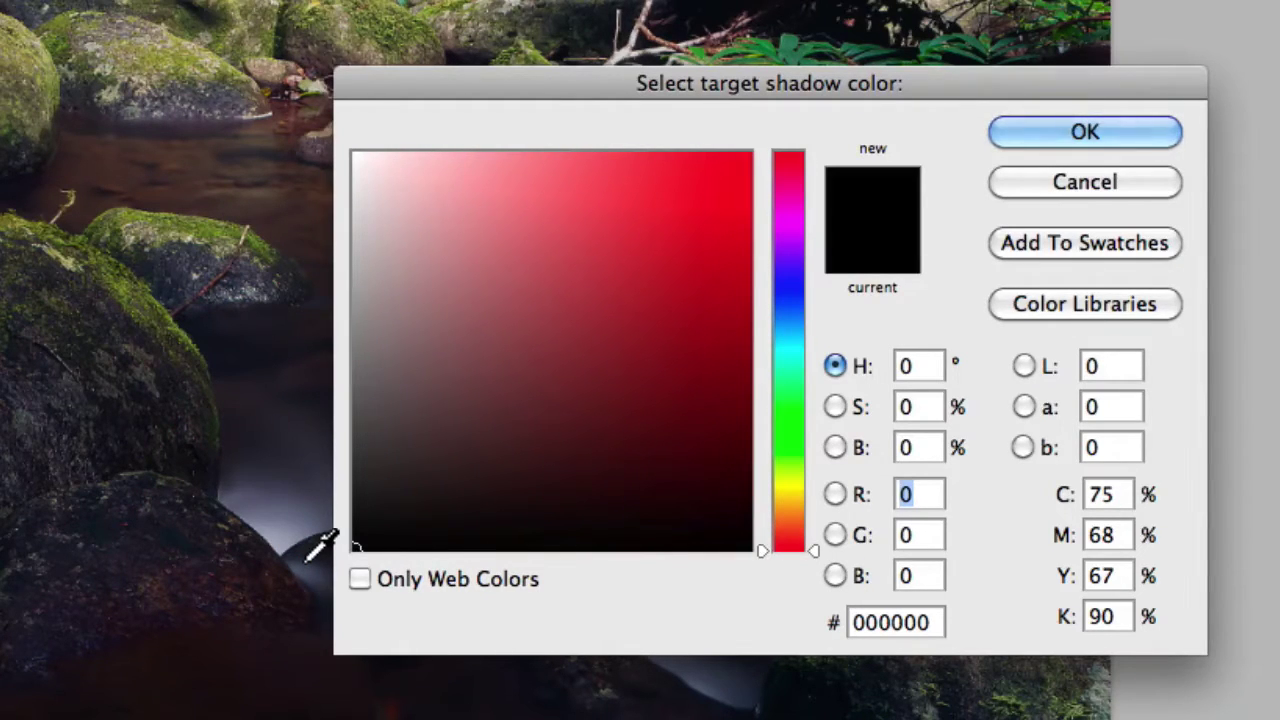
left_click(378, 524)
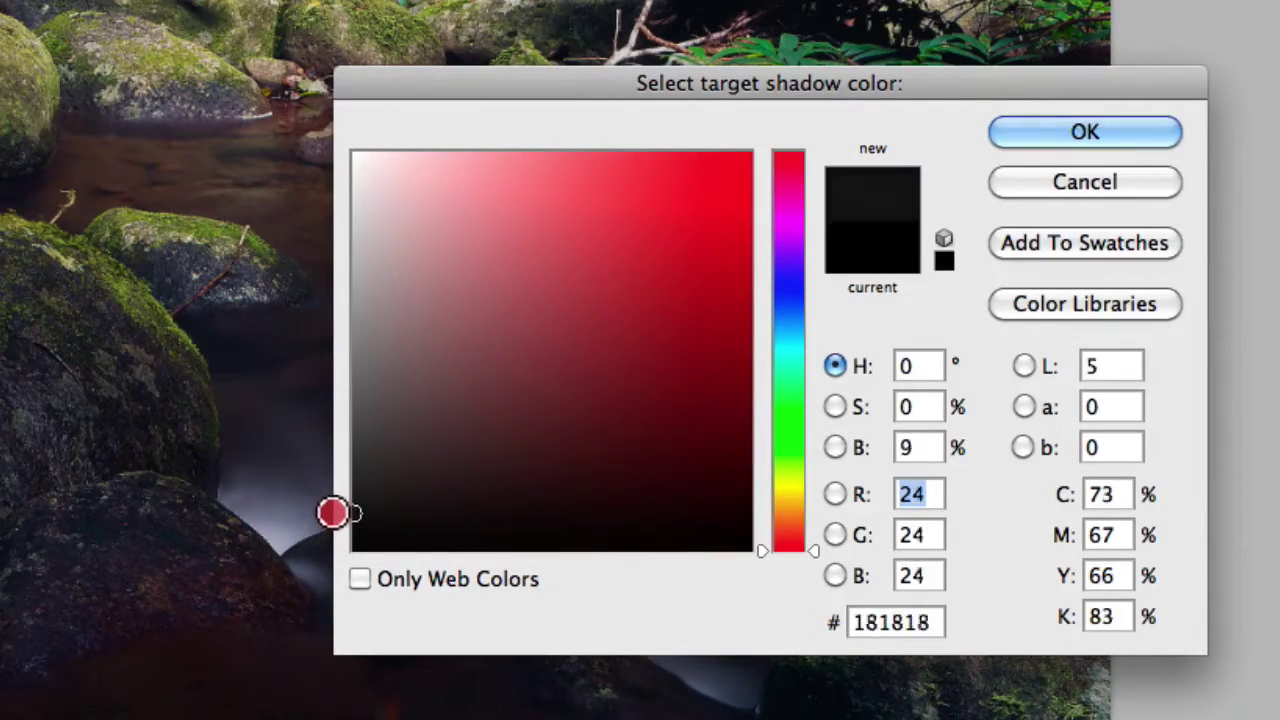
left_click_drag(378, 524, 331, 509)
left_click(343, 511)
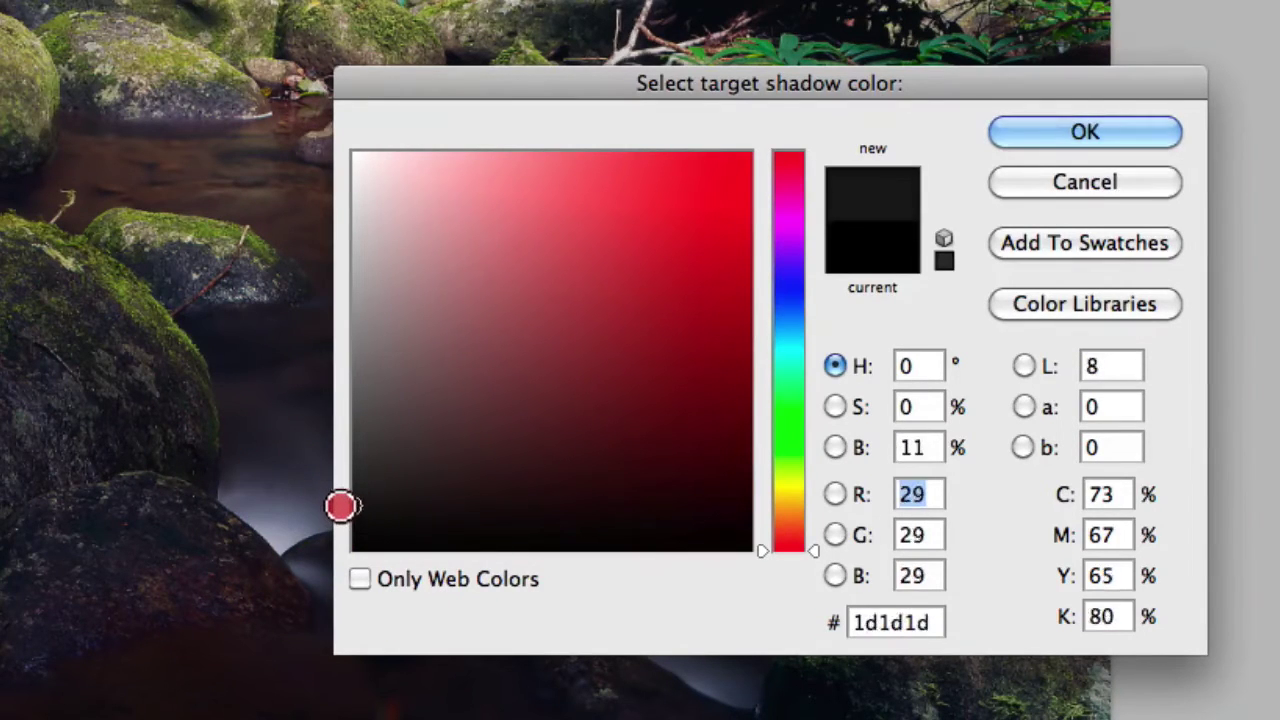
left_click_drag(343, 511, 331, 480)
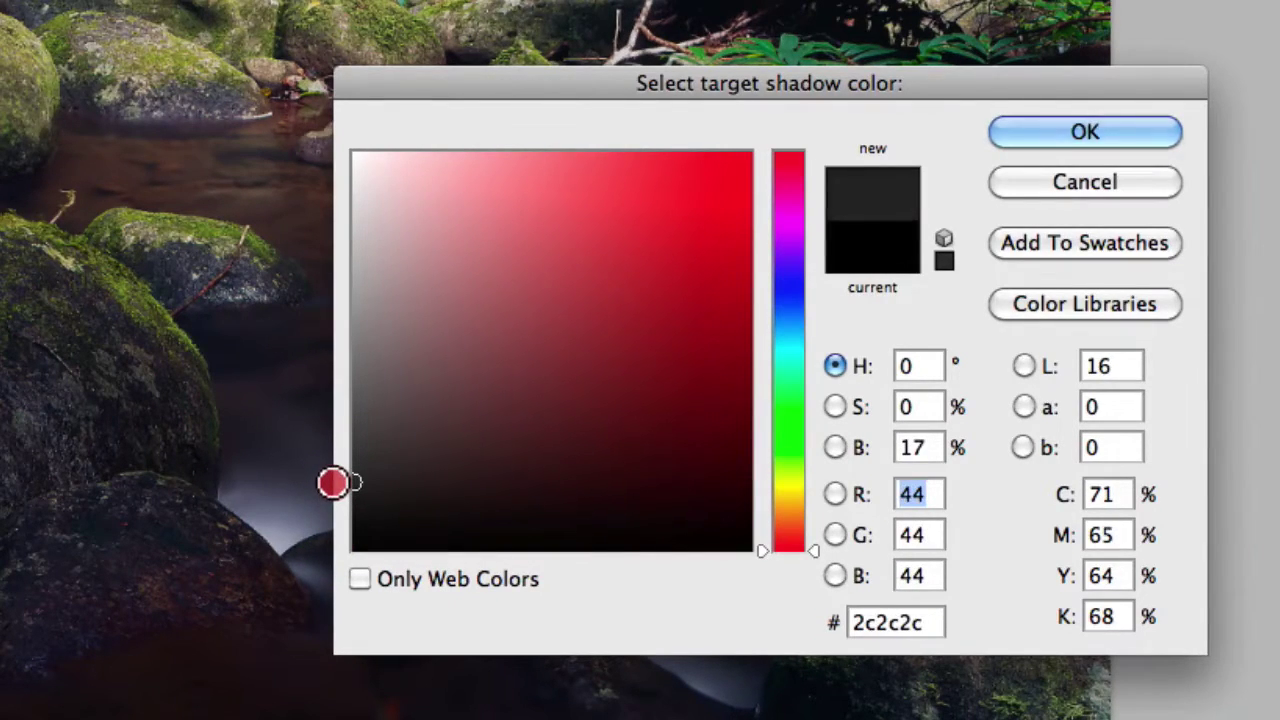
Compare red, green, blue and hue picker modes, try a dark red, then return to 000000.
left_click(834, 494)
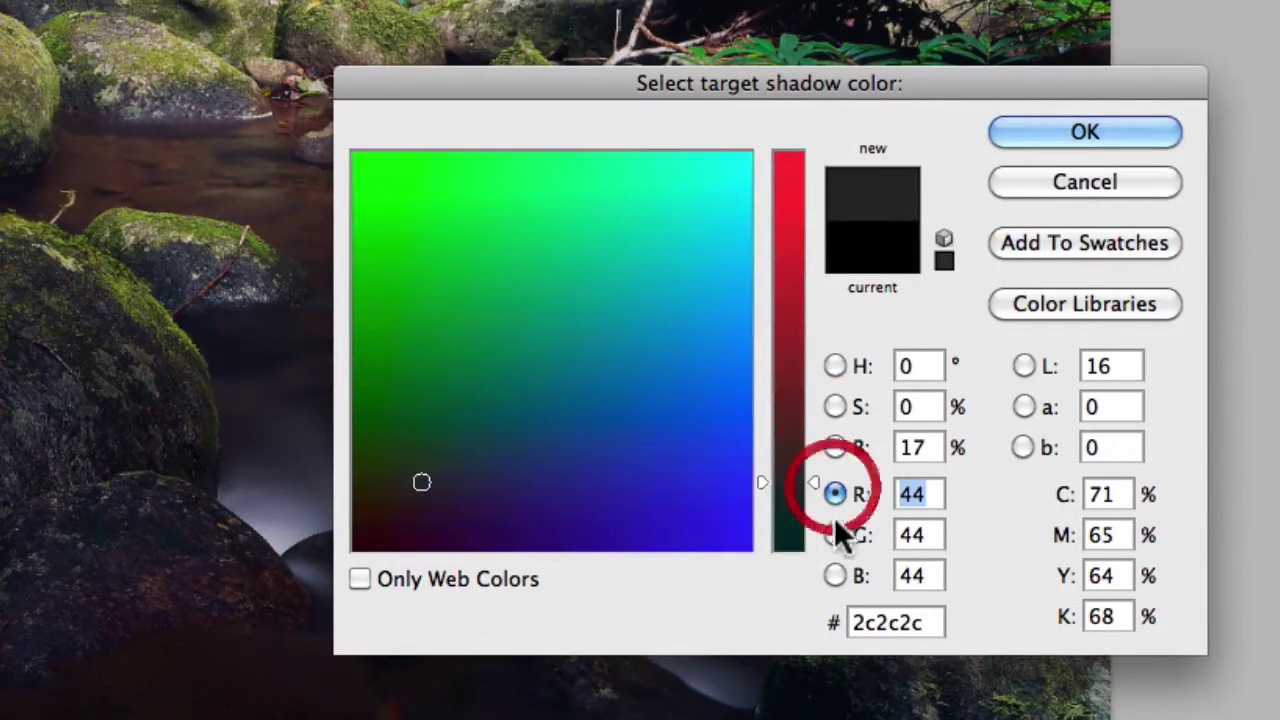
left_click(834, 535)
left_click(834, 575)
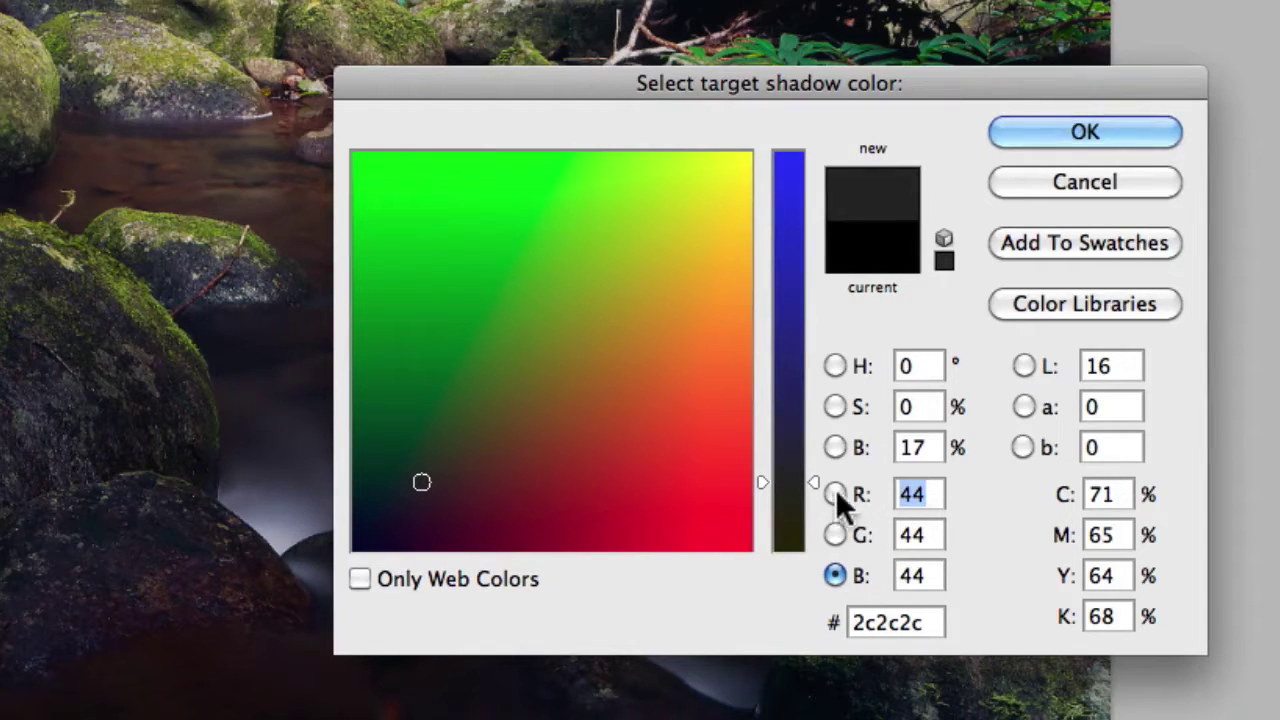
left_click(834, 364)
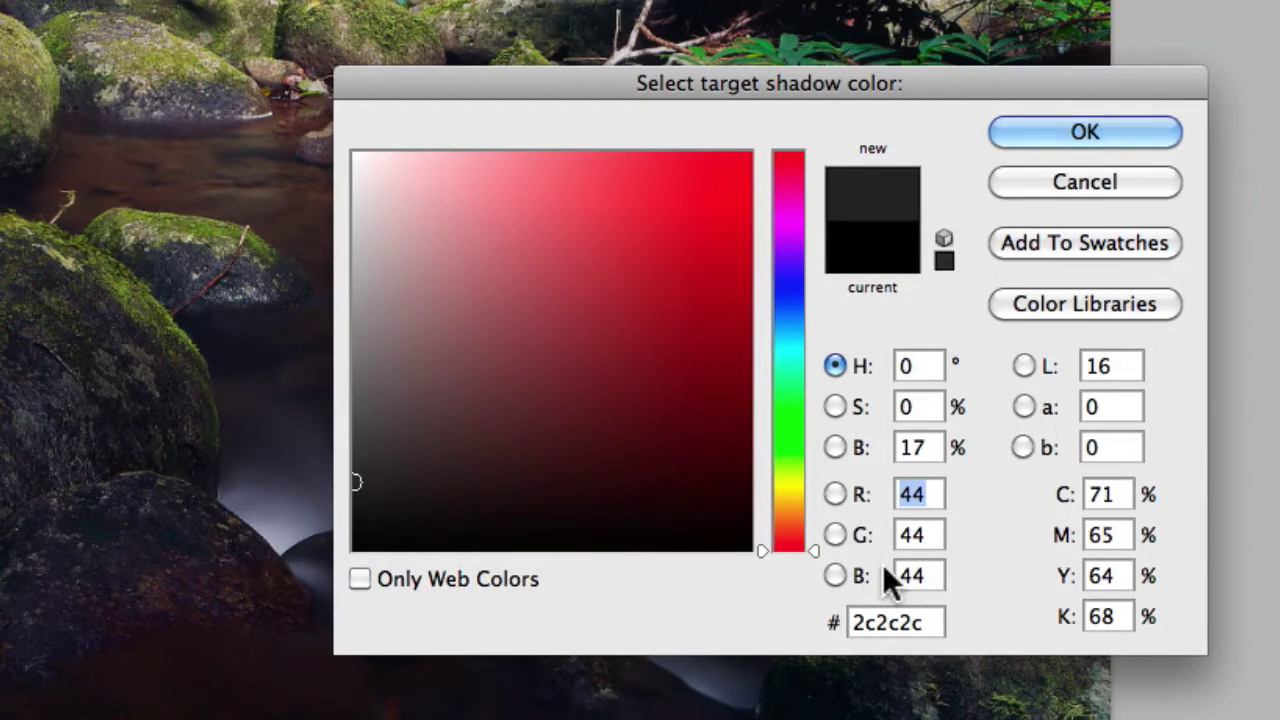
left_click(411, 483)
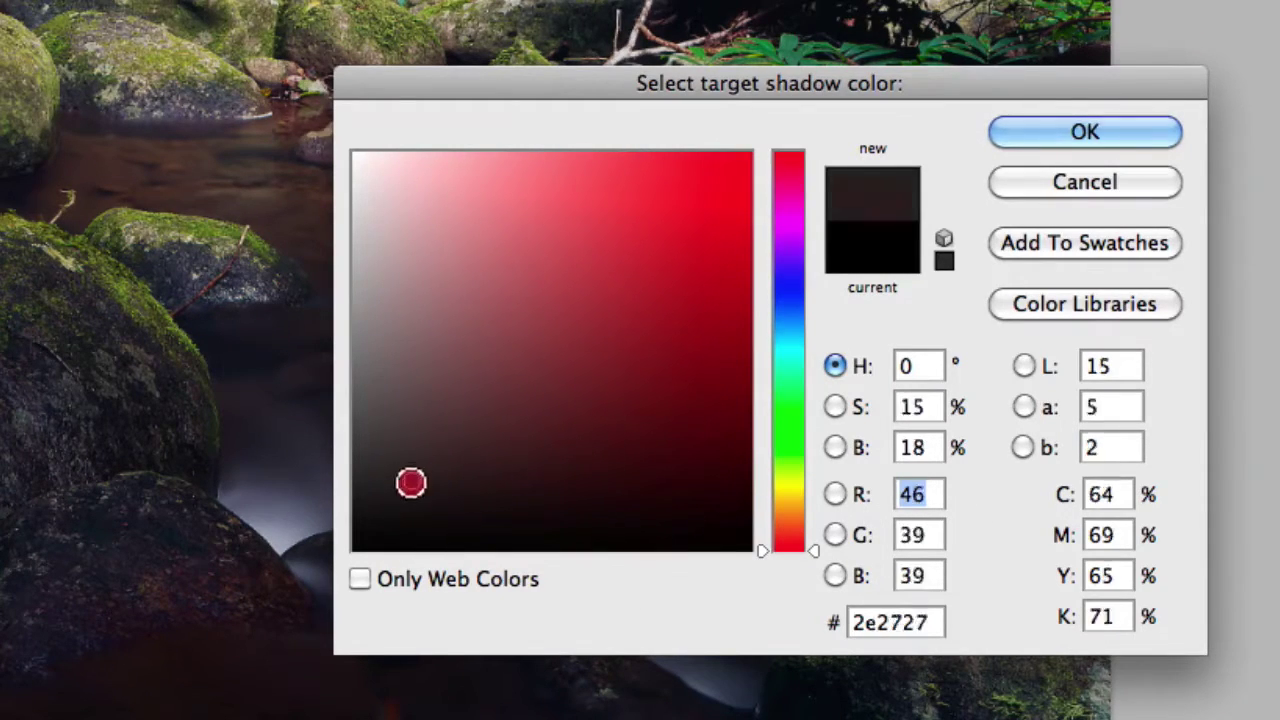
left_click_drag(411, 483, 249, 614)
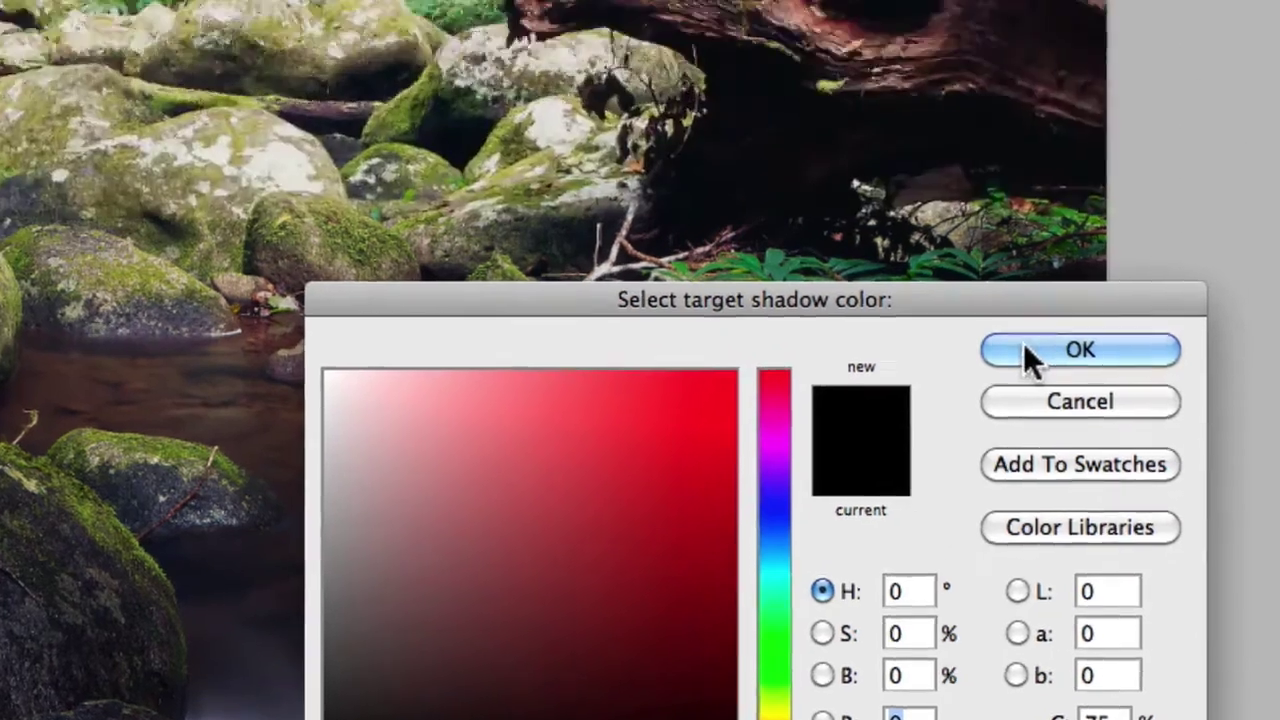
Confirm the black shadow target, restore Levels defaults (0/1.00/255), and check the Info readouts.
left_click(1023, 345)
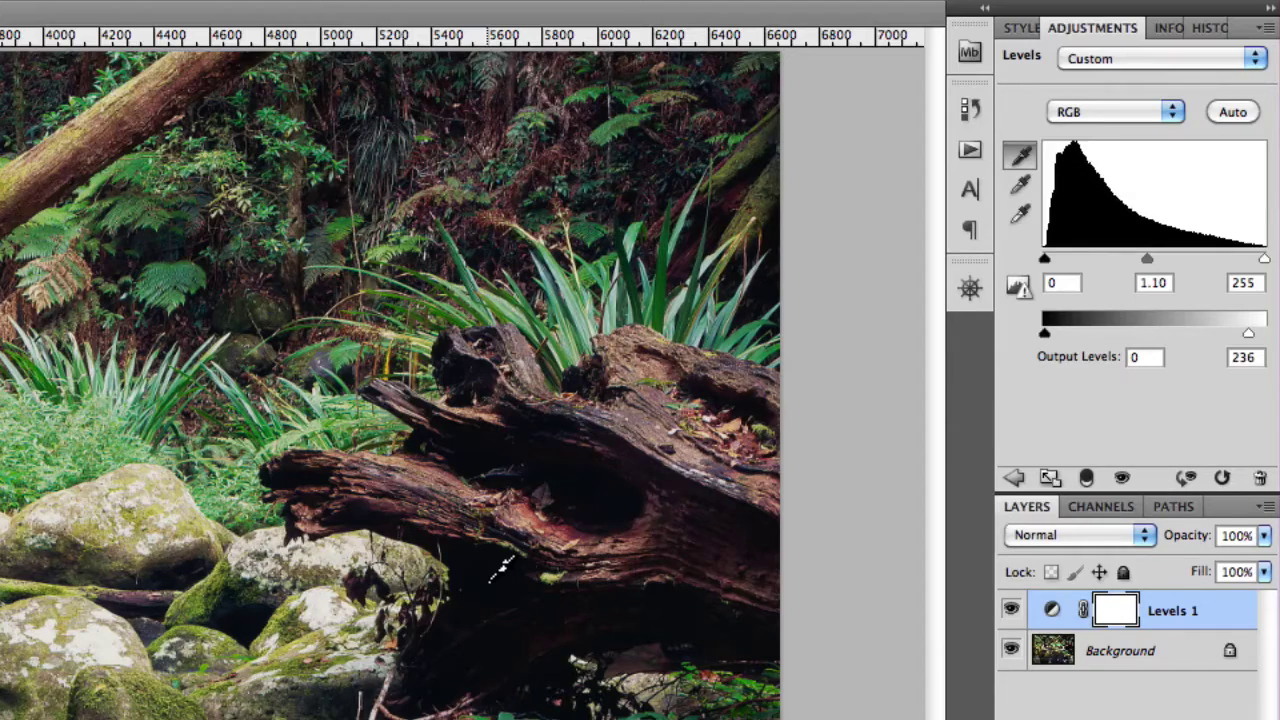
key("ctrl+z")
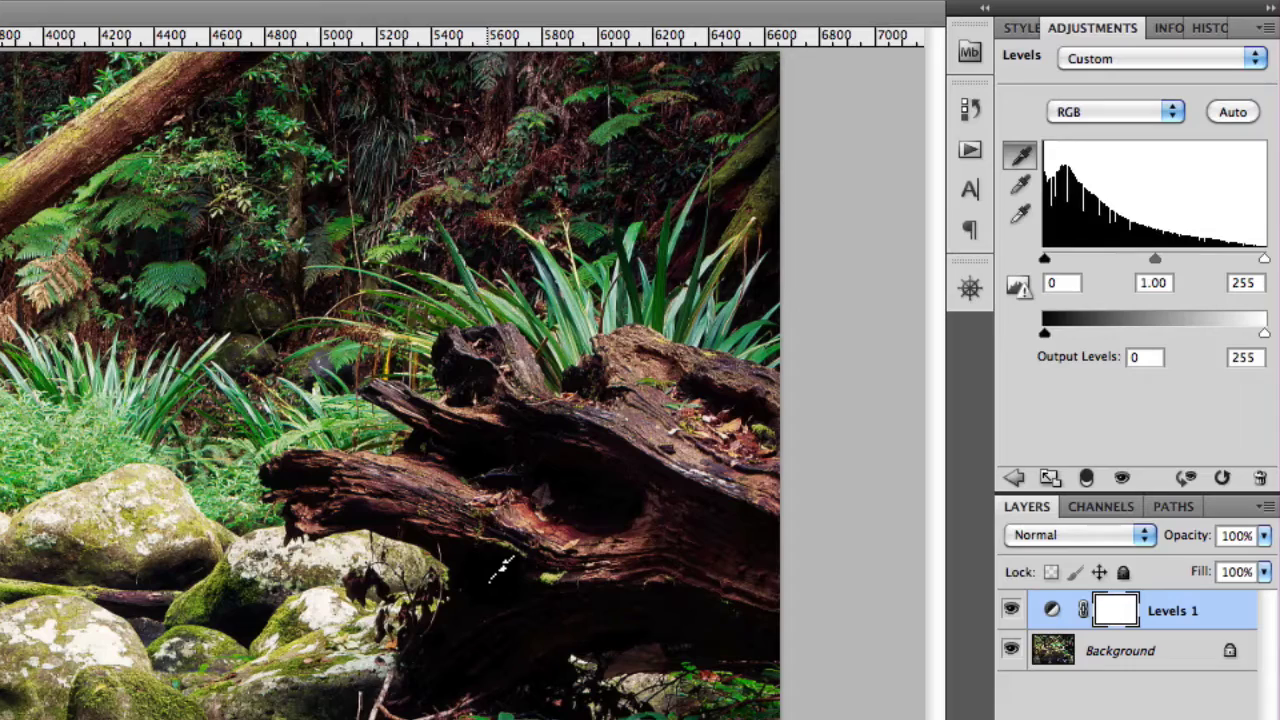
left_click(1168, 28)
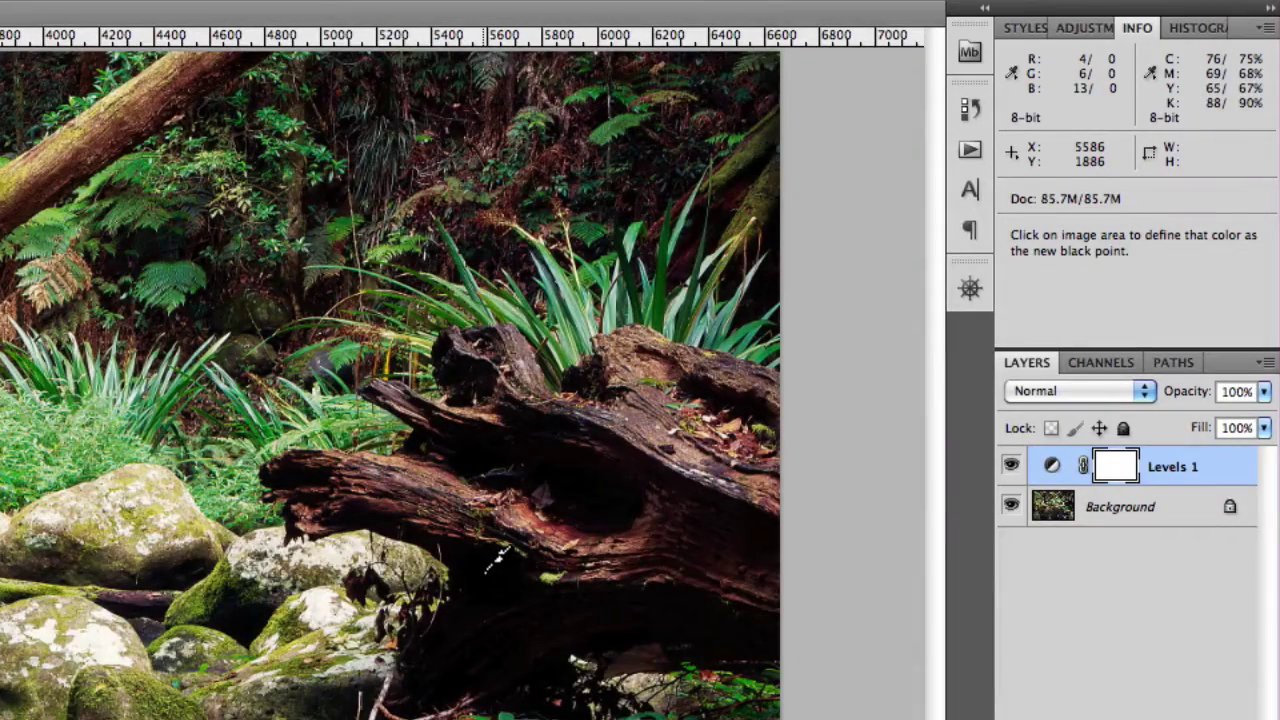
left_click(1081, 30)
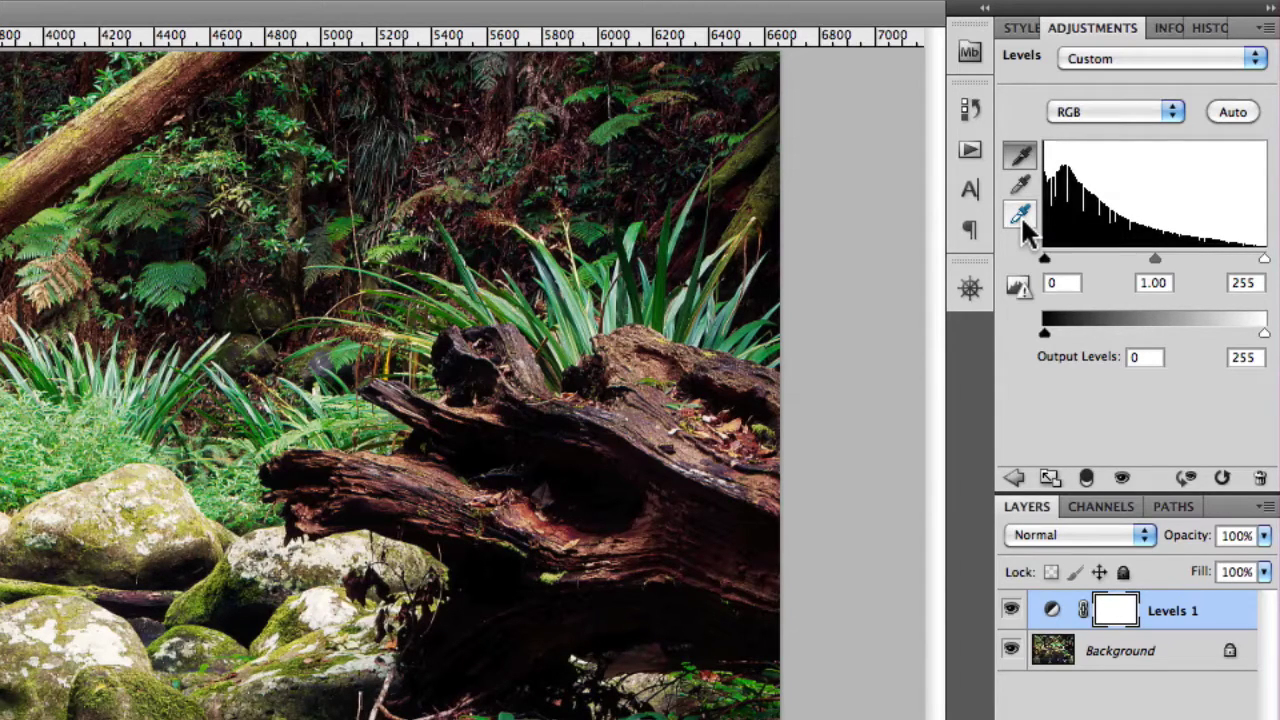
Select the gray-point eyedropper and show the Levels preset list with Custom current.
left_click(1021, 184)
left_click(1255, 60)
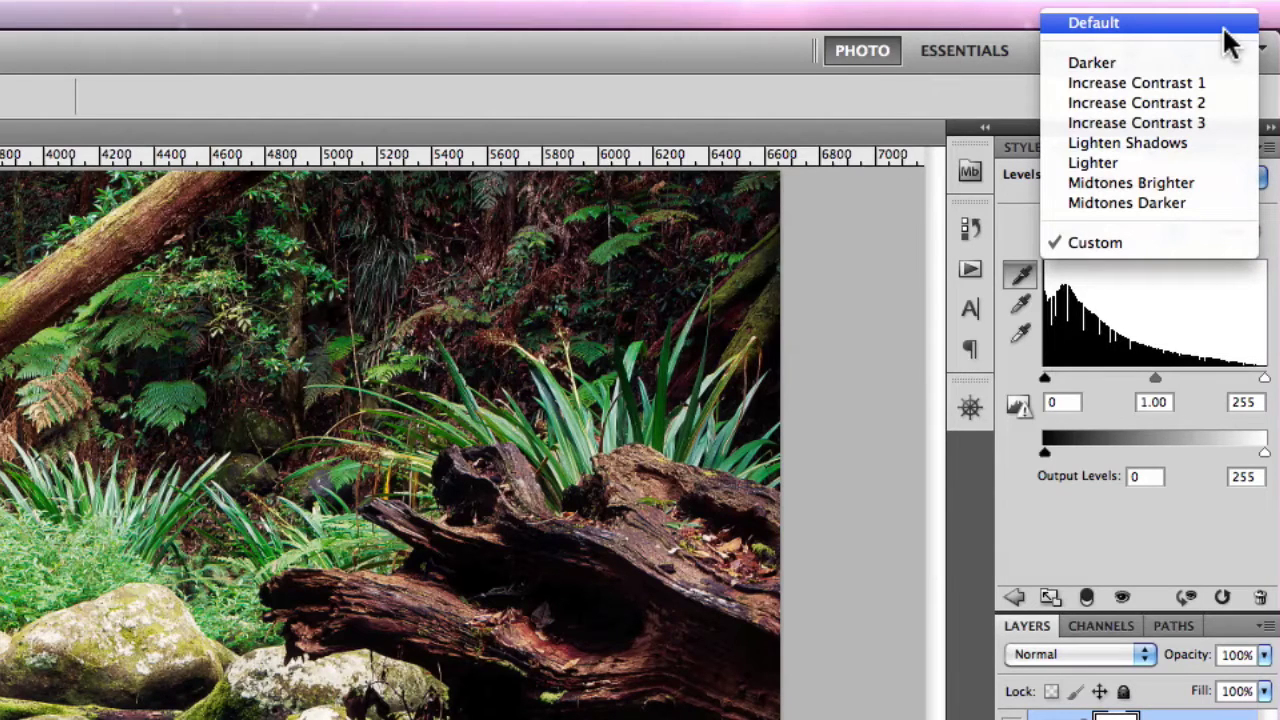
Apply Darker, Increase Contrast 1 and 2, then Lighten Shadows (midtone 1.60).
left_click(1137, 62)
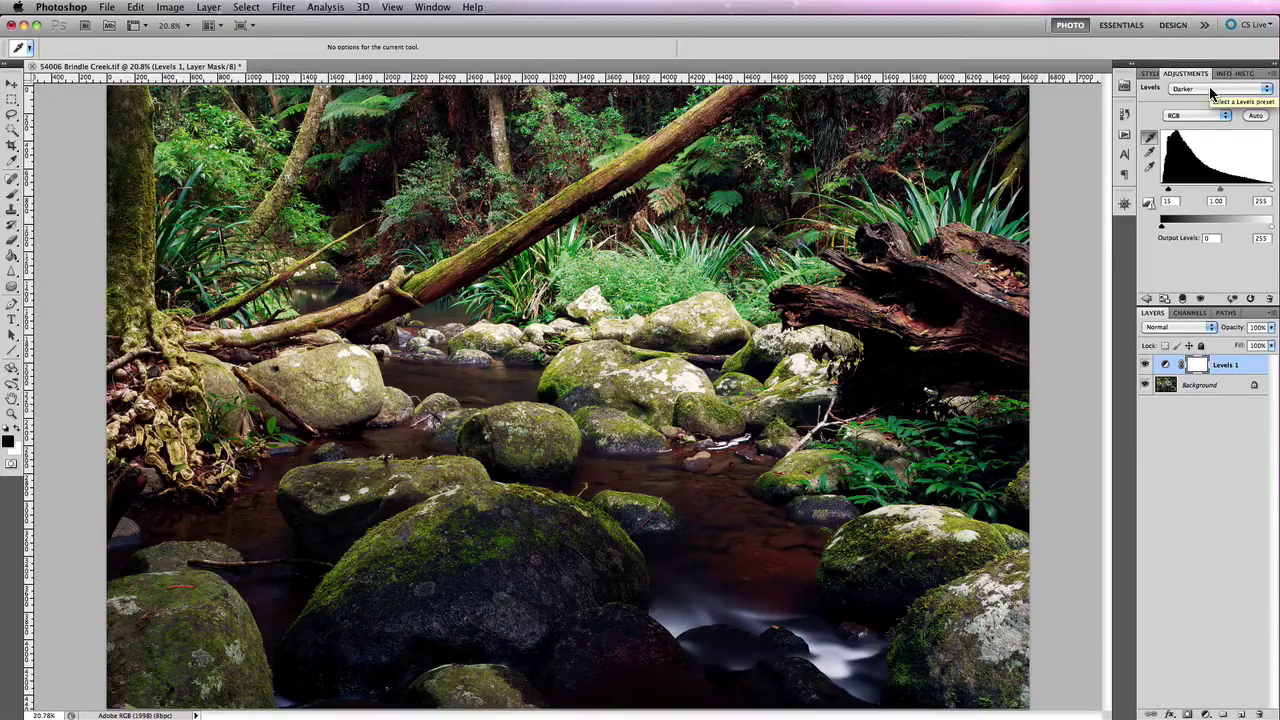
left_click(1211, 92)
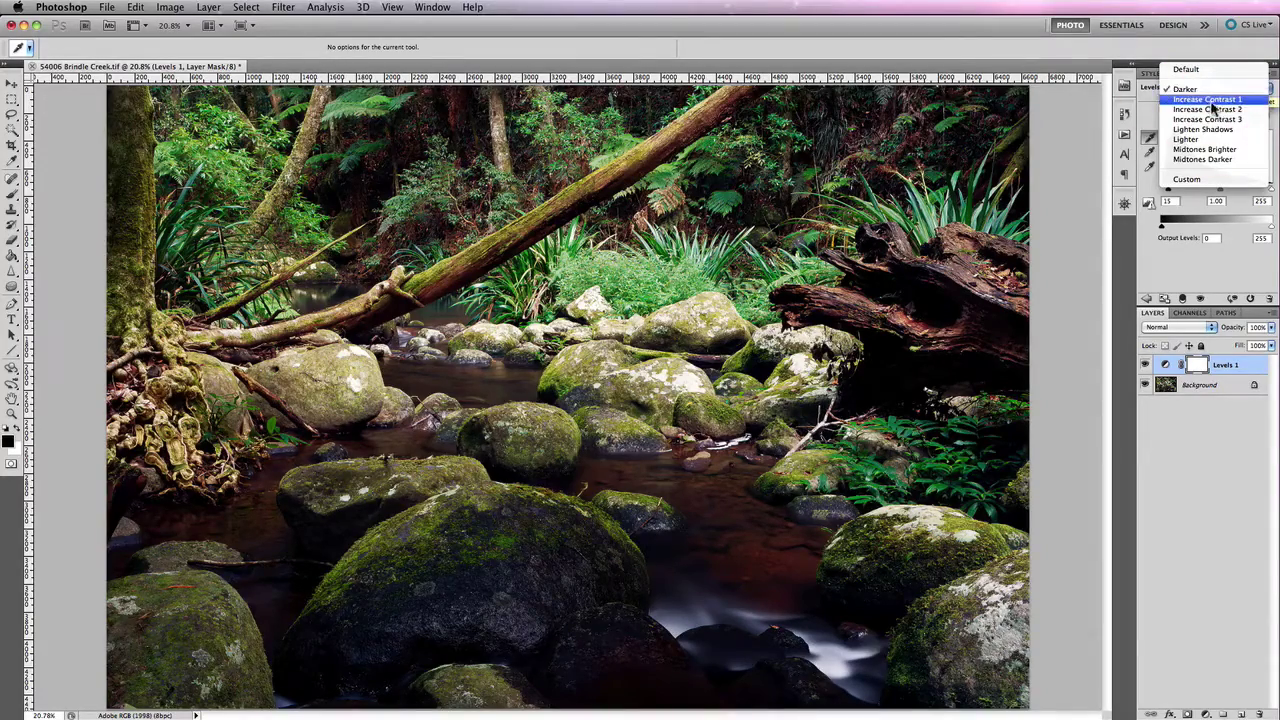
left_click(1211, 100)
left_click(1212, 92)
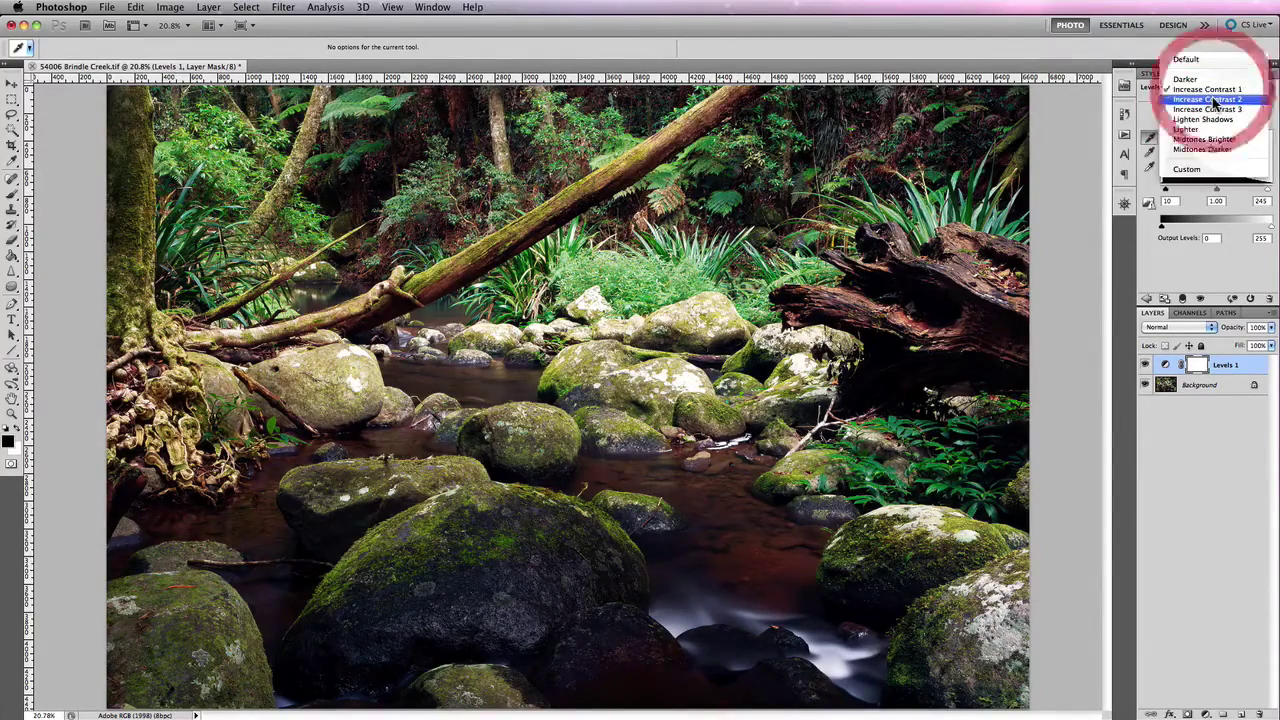
left_click(1214, 102)
left_click(1214, 90)
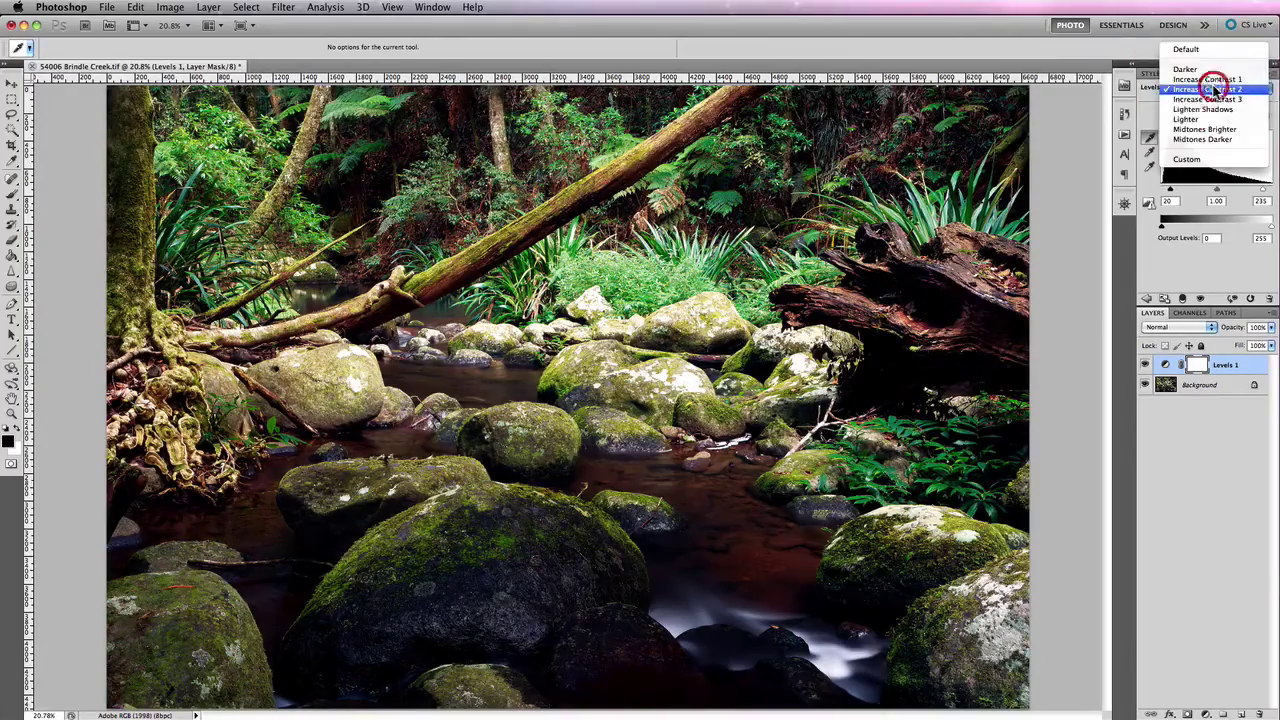
left_click(1215, 109)
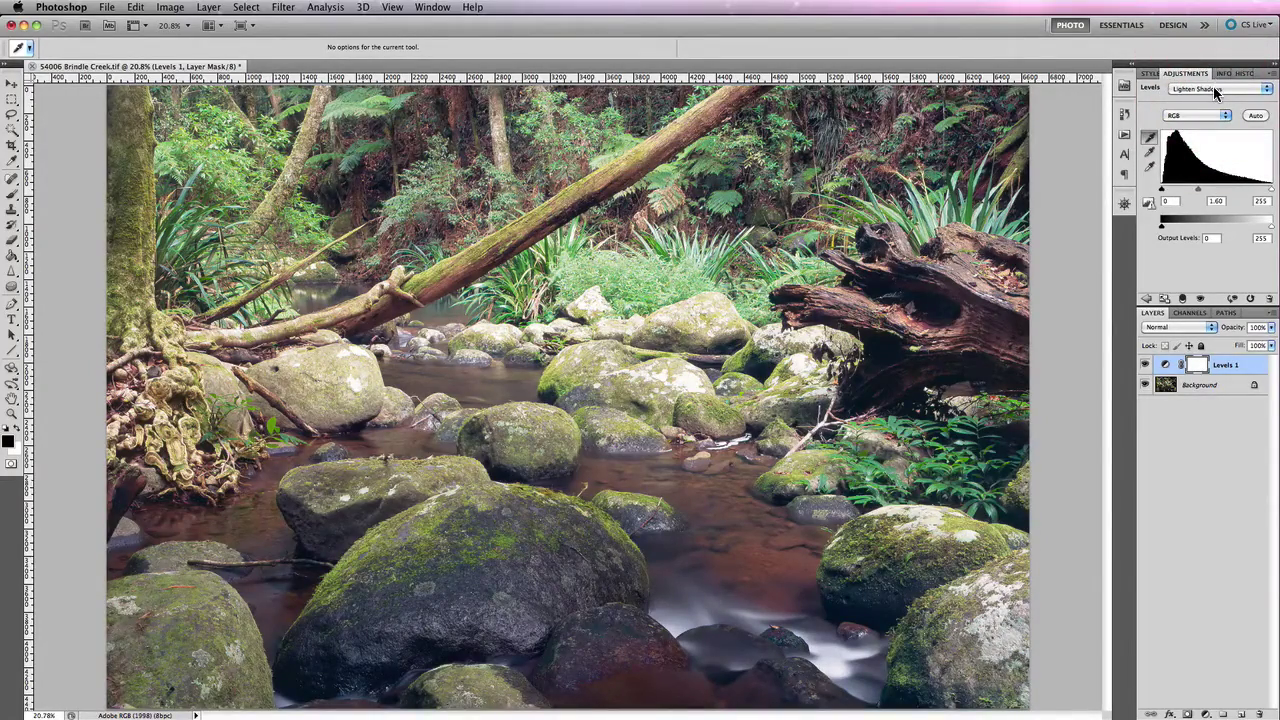
left_click(1215, 90)
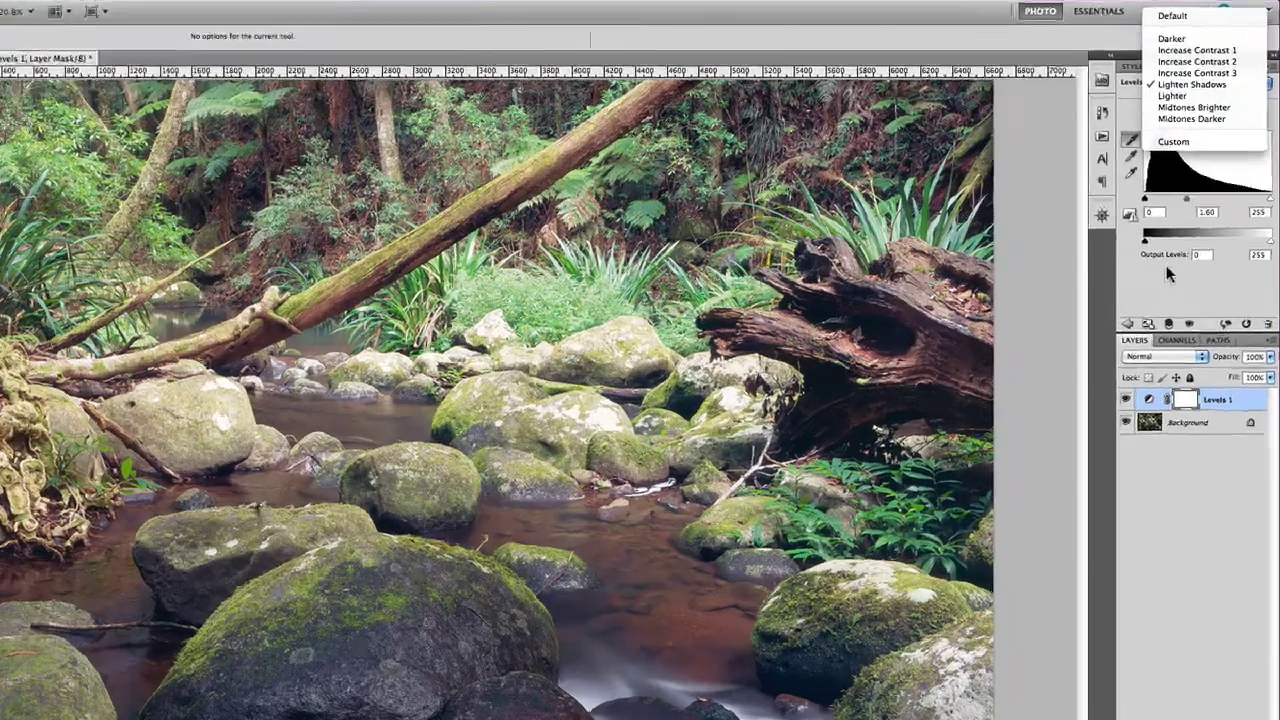
Reset the Levels adjustment to the Default preset.
left_click(1180, 260)
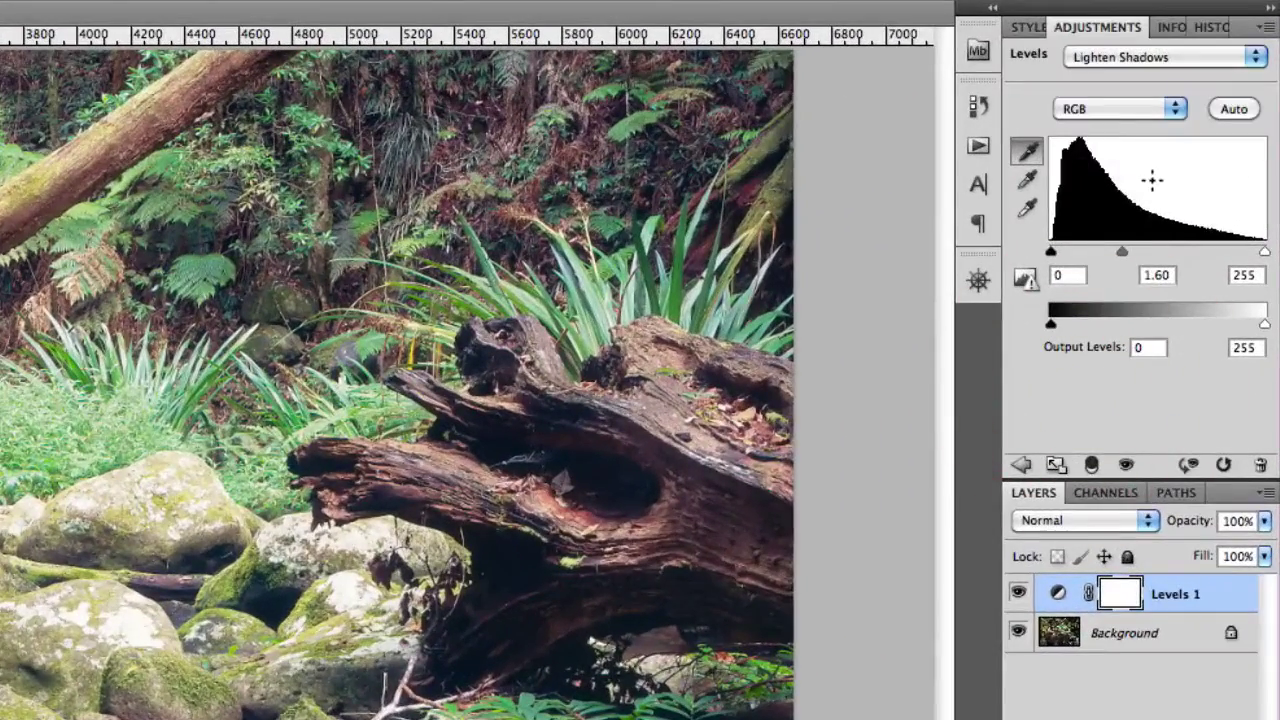
left_click(1138, 104)
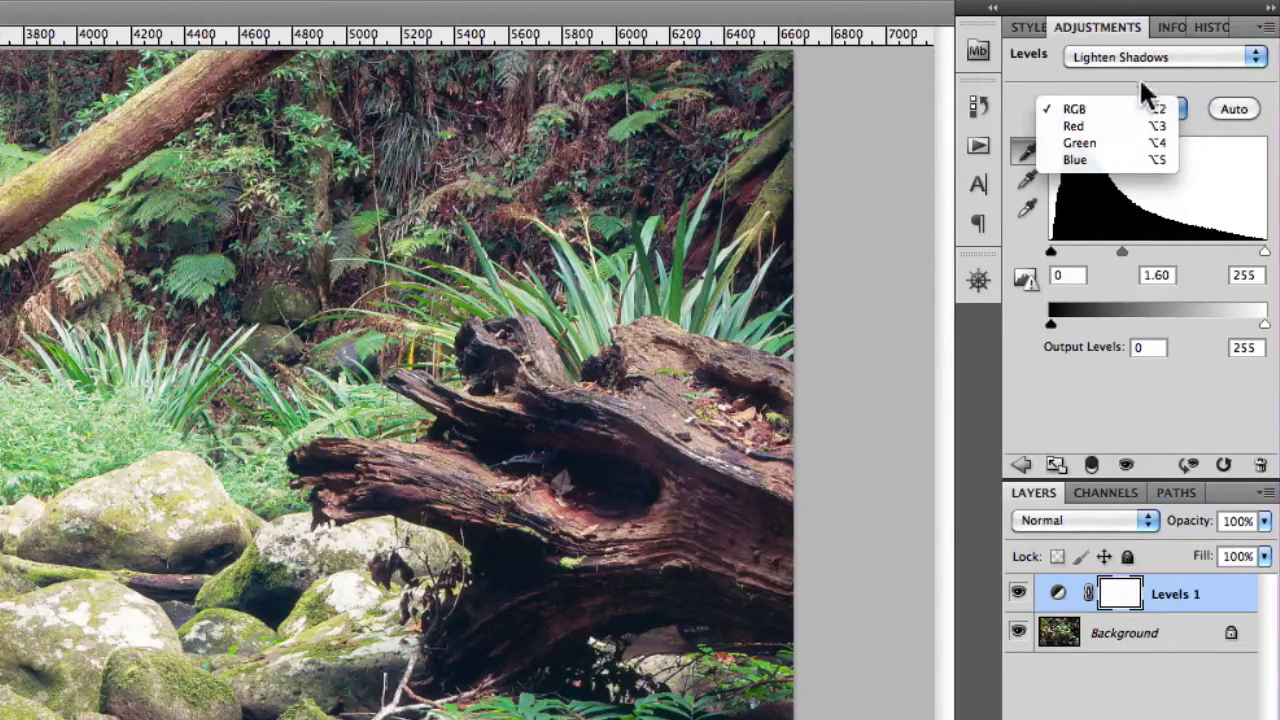
left_click(1144, 55)
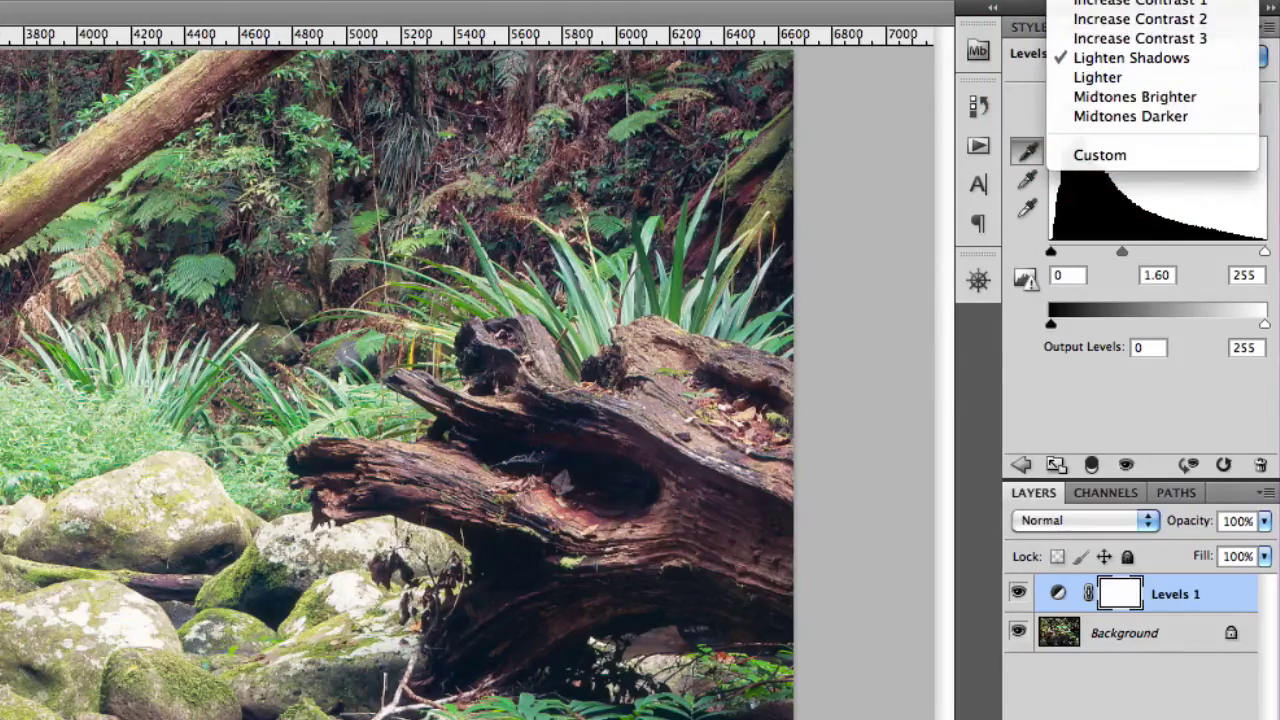
left_click(1180, 8)
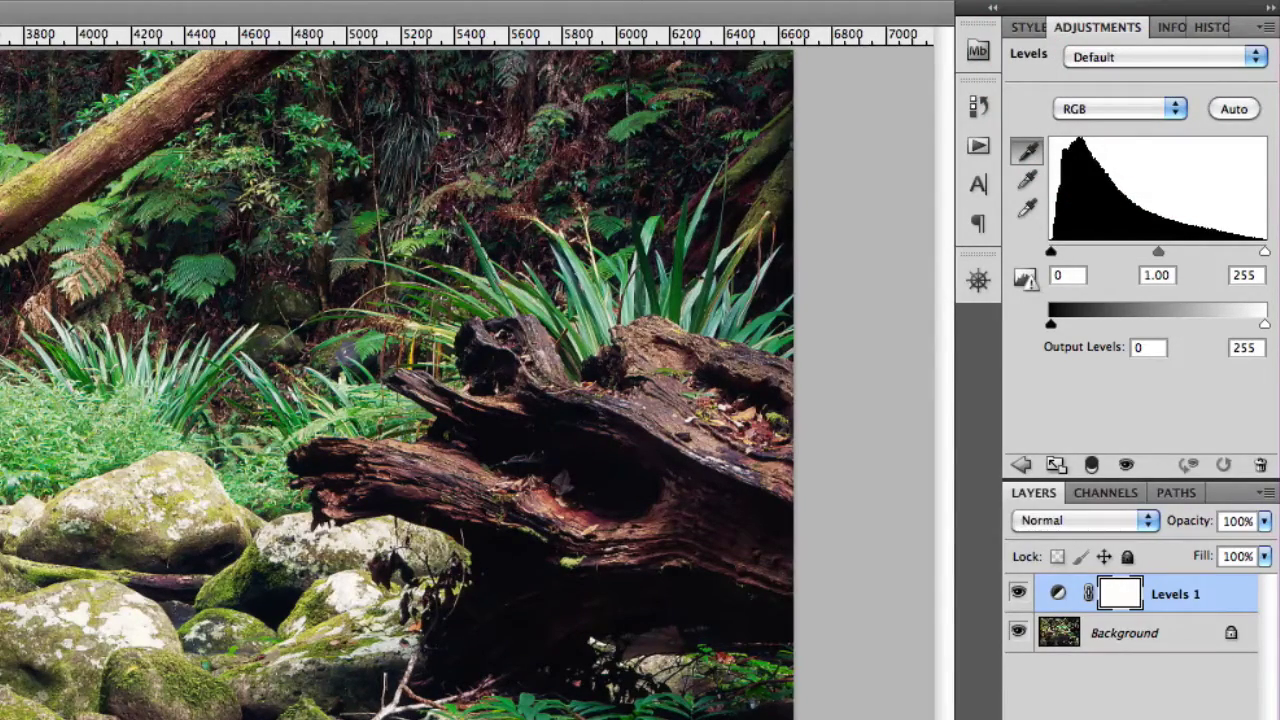
On the Red channel, set output black to 25 and input black to 65.
left_click(1160, 112)
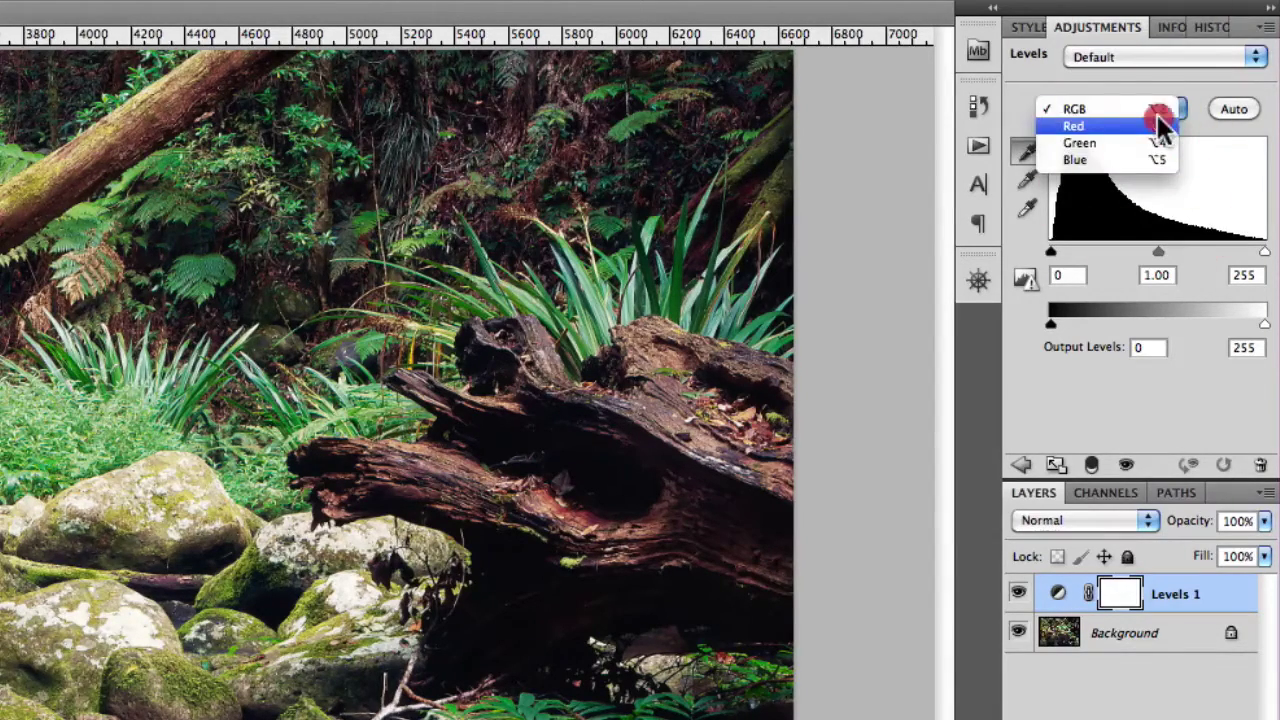
left_click(1157, 123)
left_click_drag(1050, 323, 1069, 321)
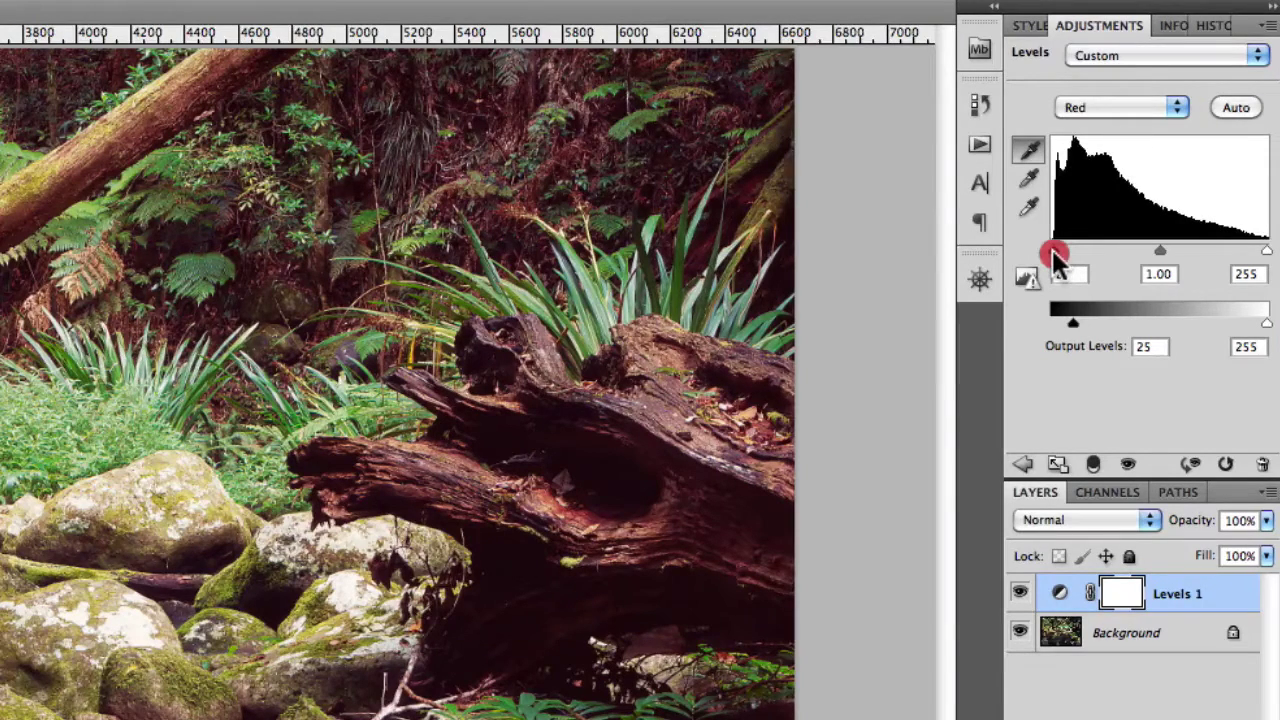
left_click_drag(1052, 250, 1058, 257)
left_click_drag(1058, 257, 1105, 252)
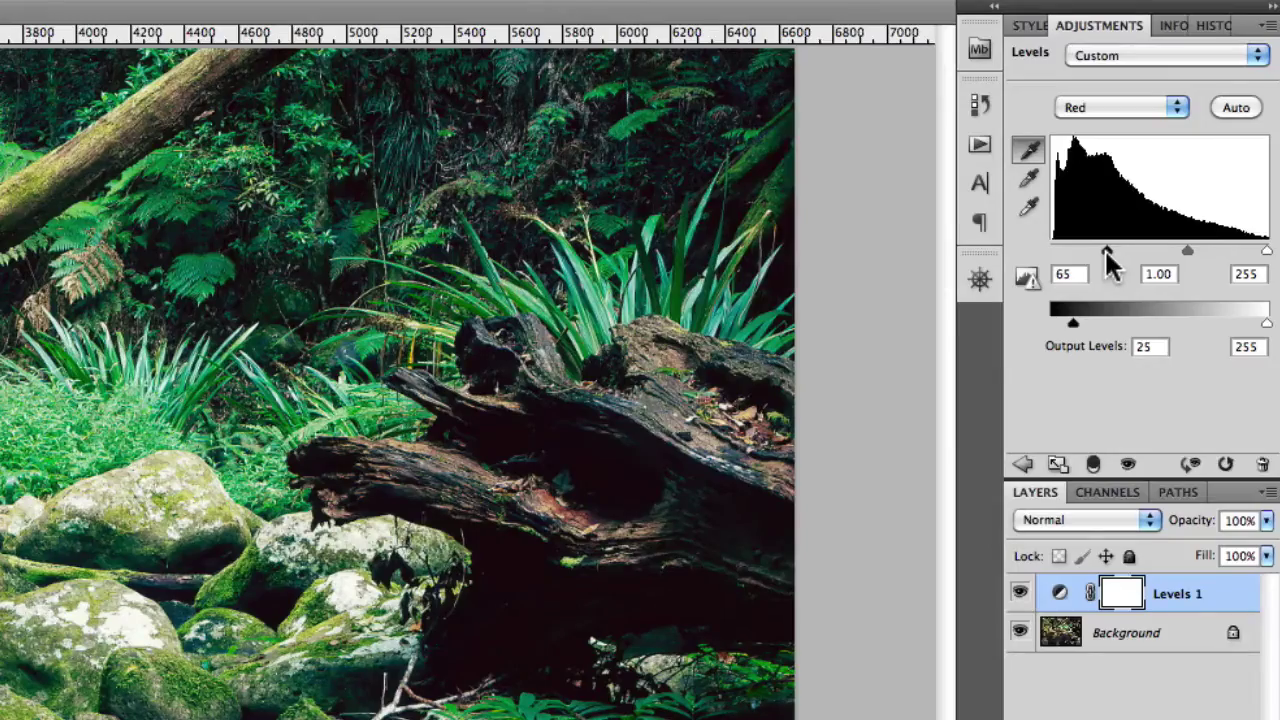